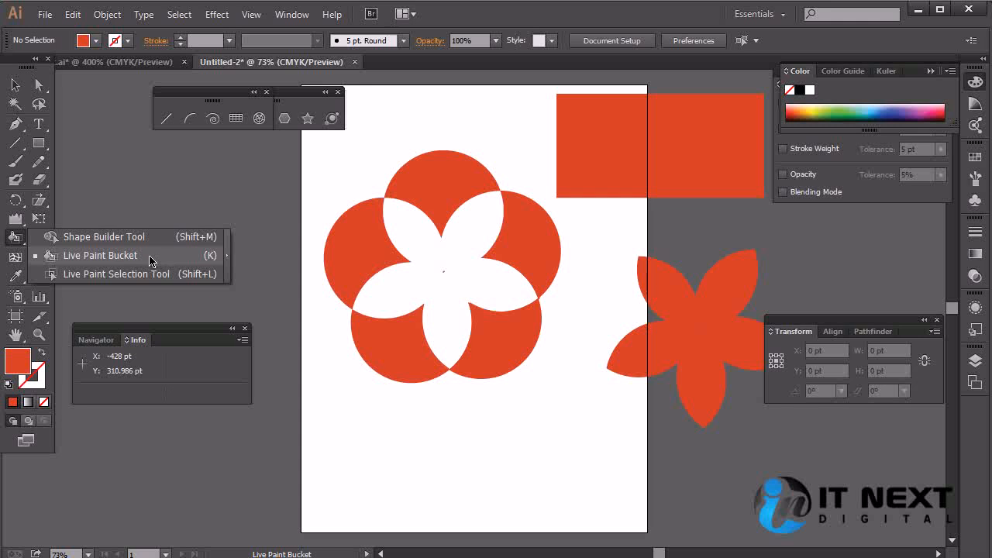
Step: Try to paint the orange flower's top segment with the Live Paint Bucket while nothing is selected
click(109, 261)
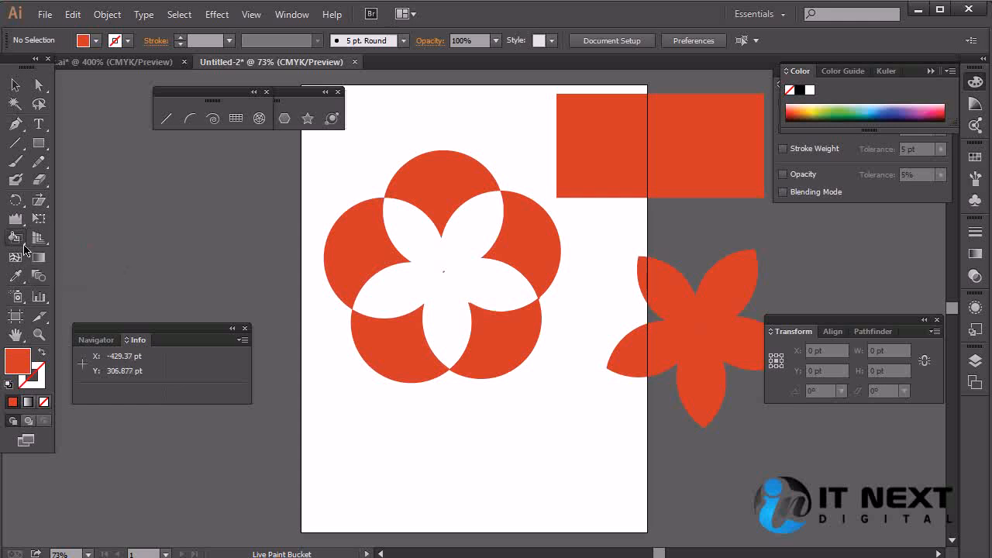
click(17, 243)
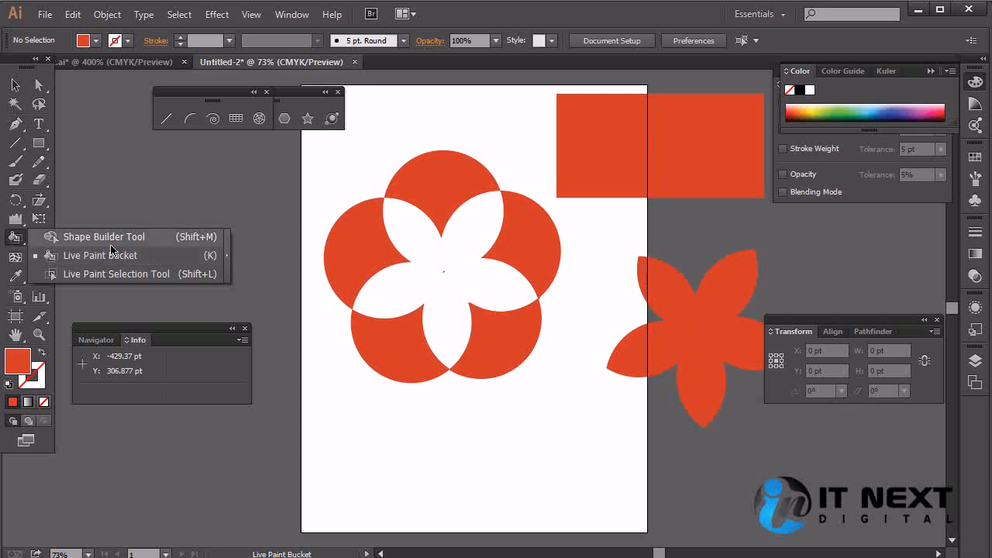
click(153, 263)
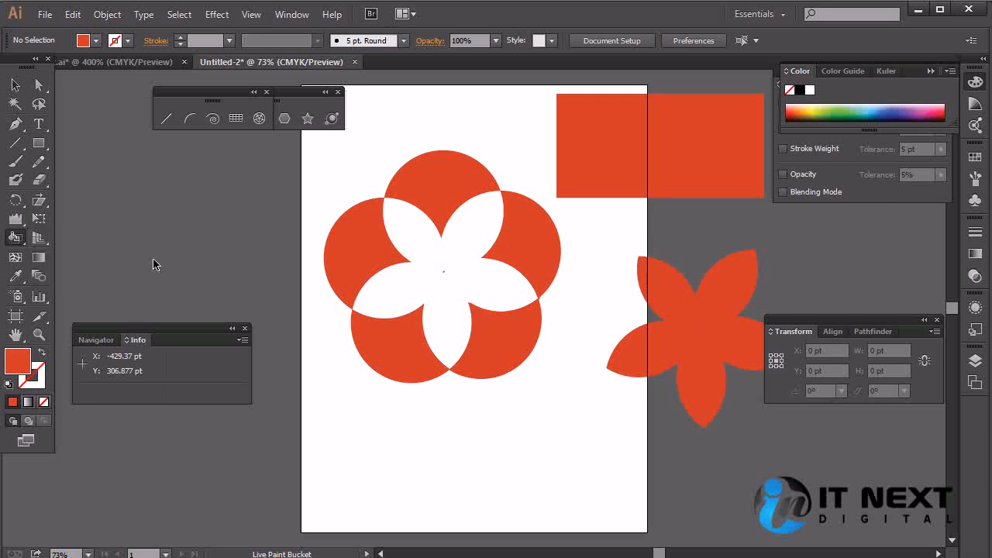
click(447, 200)
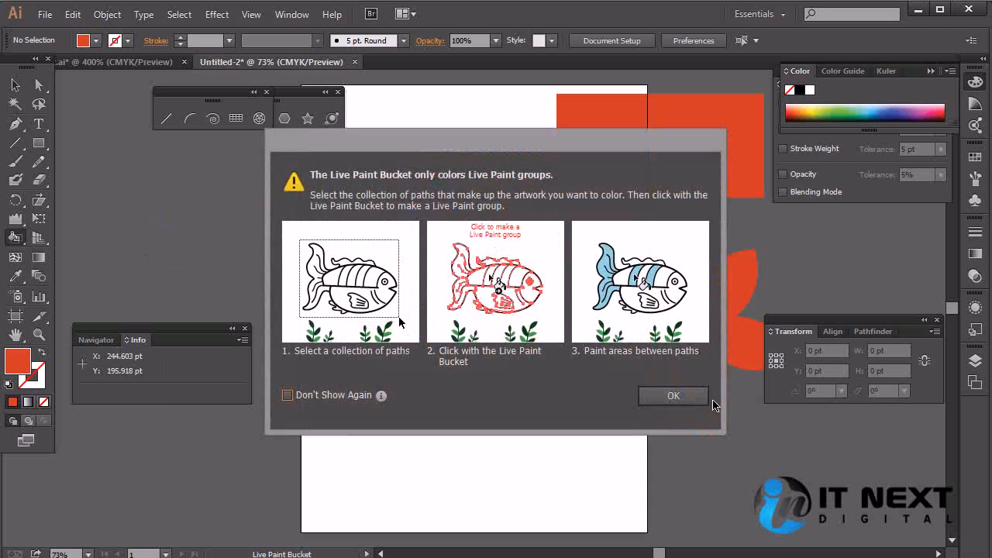
click(673, 395)
click(488, 354)
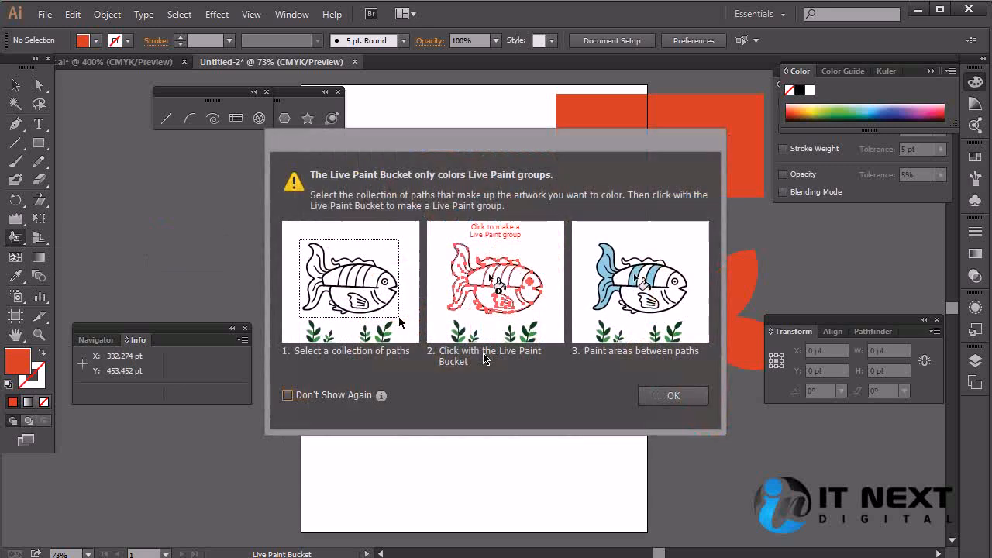
click(673, 395)
Step: Make the flower's lower-right and upper-right orange segments into separate Live Paint groups
ctrl+click(504, 355)
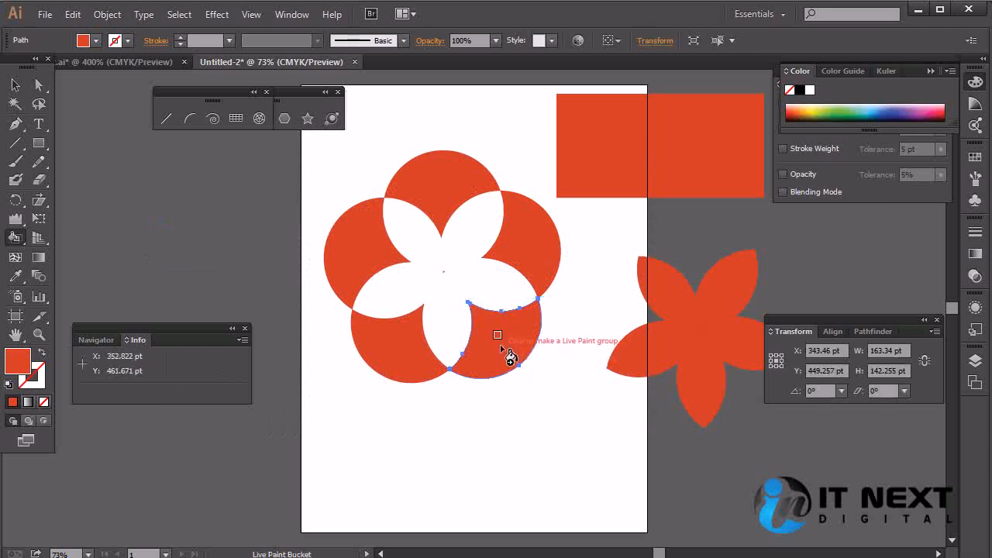
click(509, 371)
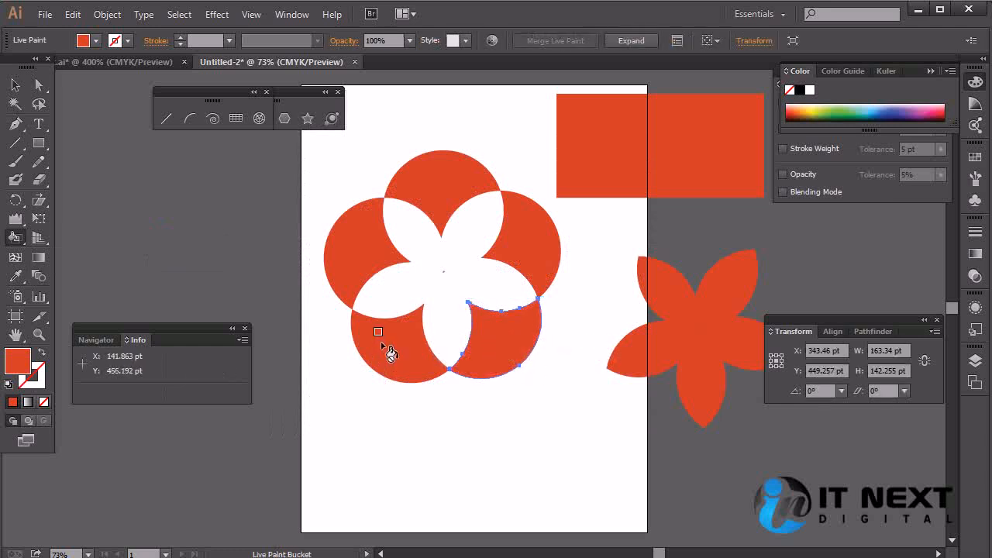
ctrl+click(552, 260)
click(533, 250)
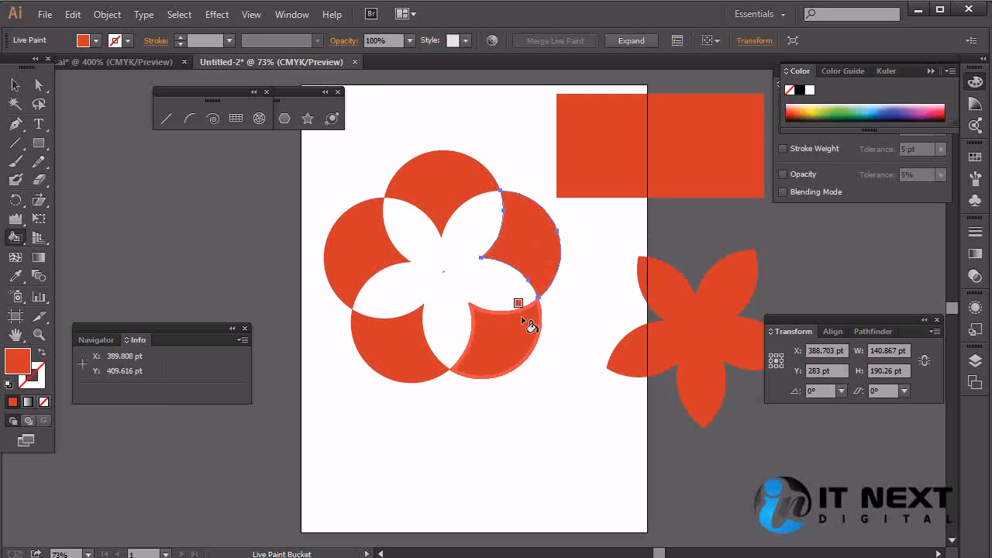
Step: Fill the flower's upper-right segment with green from the color spectrum using the Live Paint Bucket
click(821, 113)
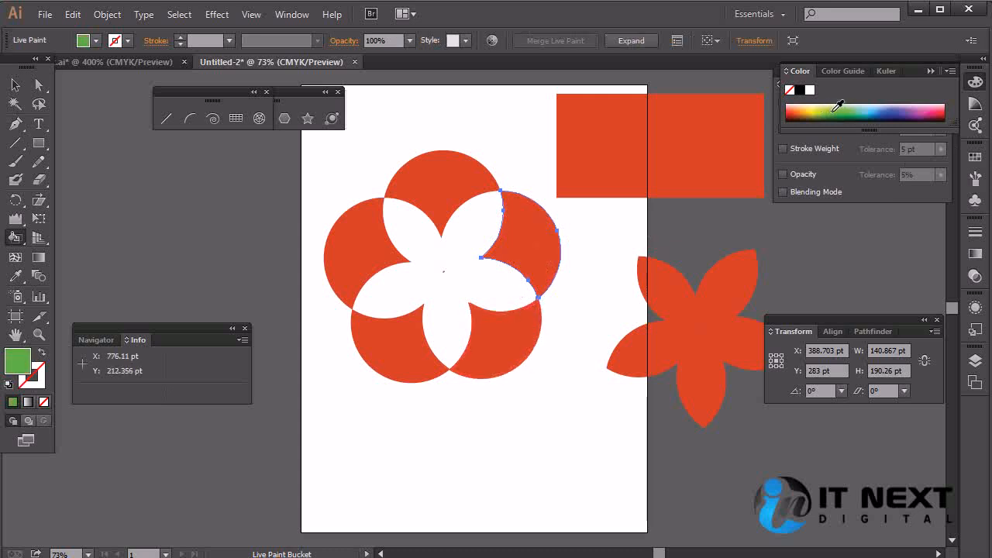
click(535, 256)
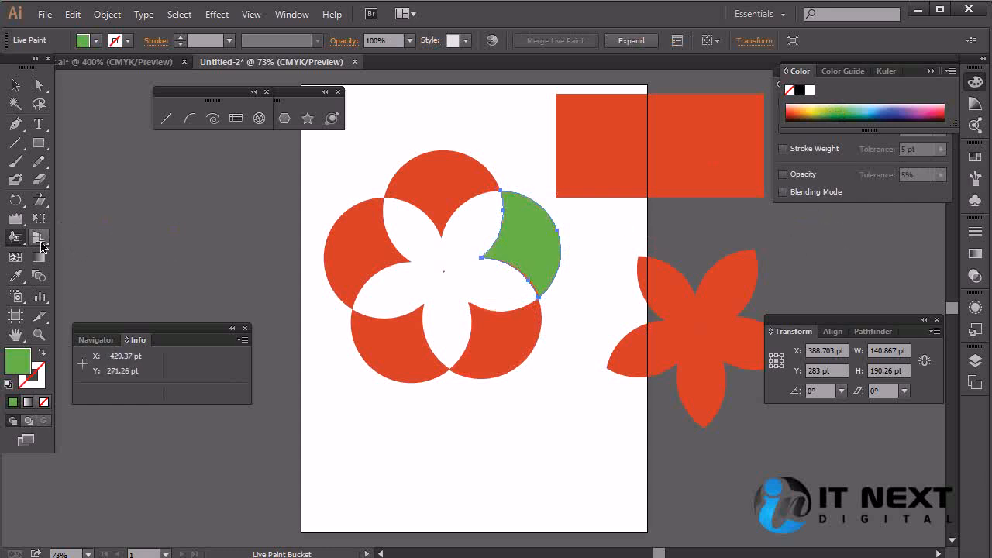
click(17, 240)
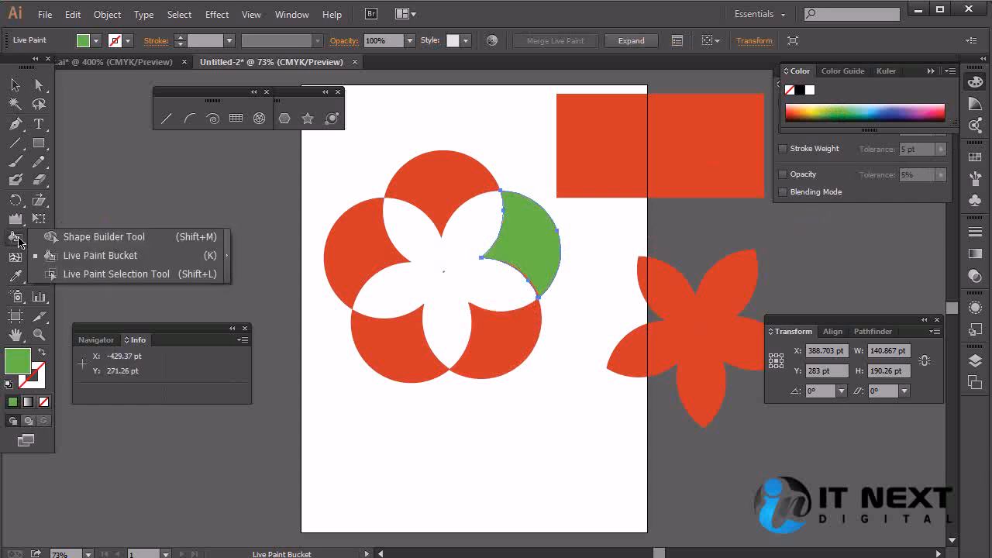
click(160, 256)
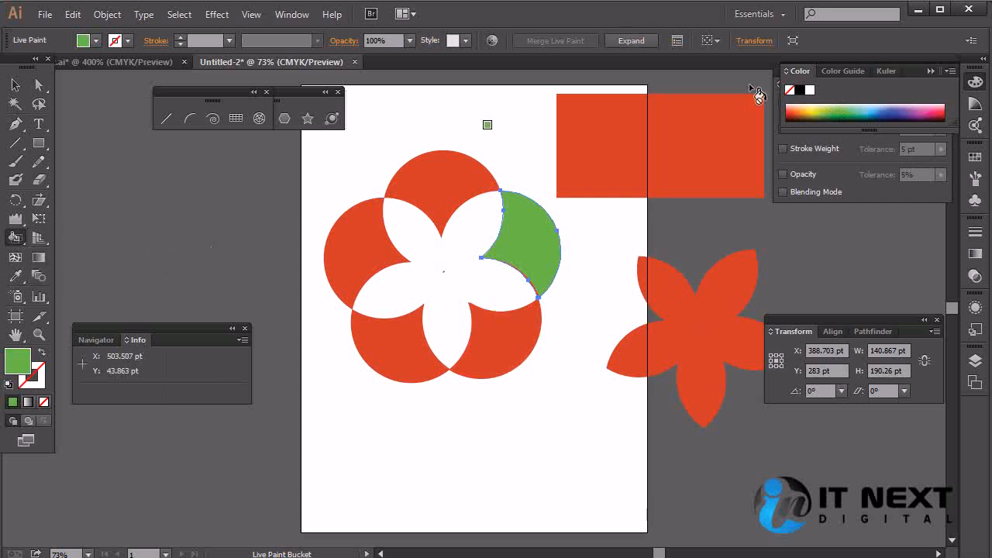
Step: Show the Swatches and enlarge their display area downward
click(290, 15)
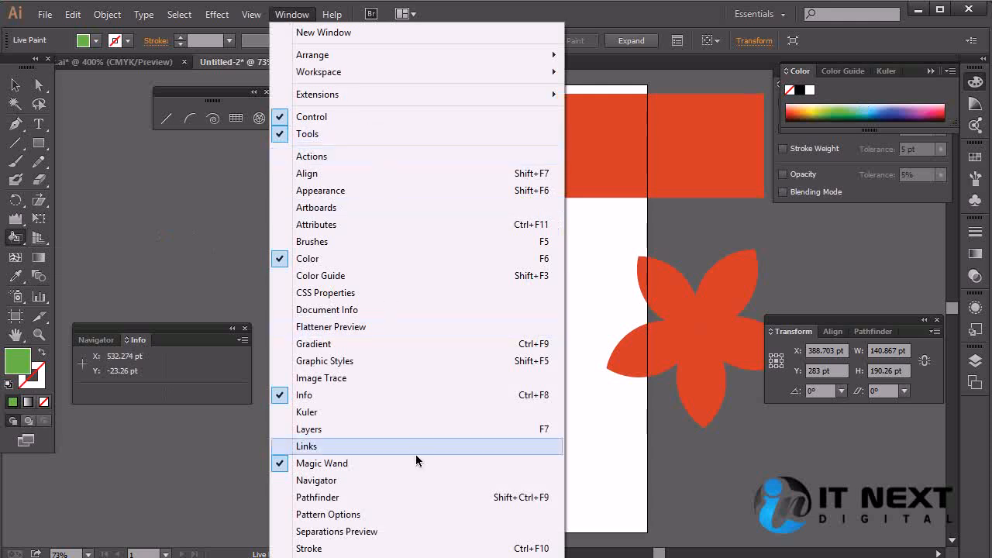
click(388, 557)
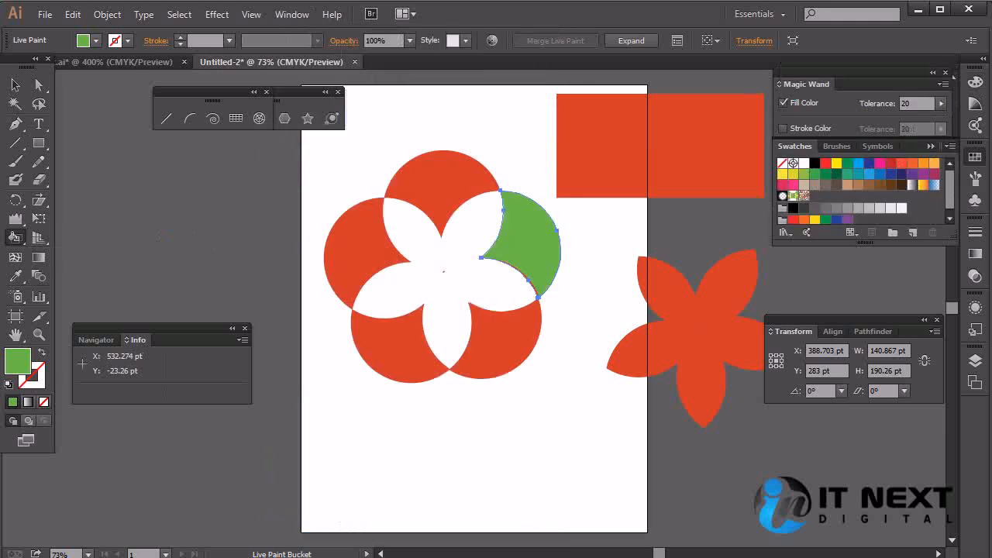
drag(947, 238, 935, 320)
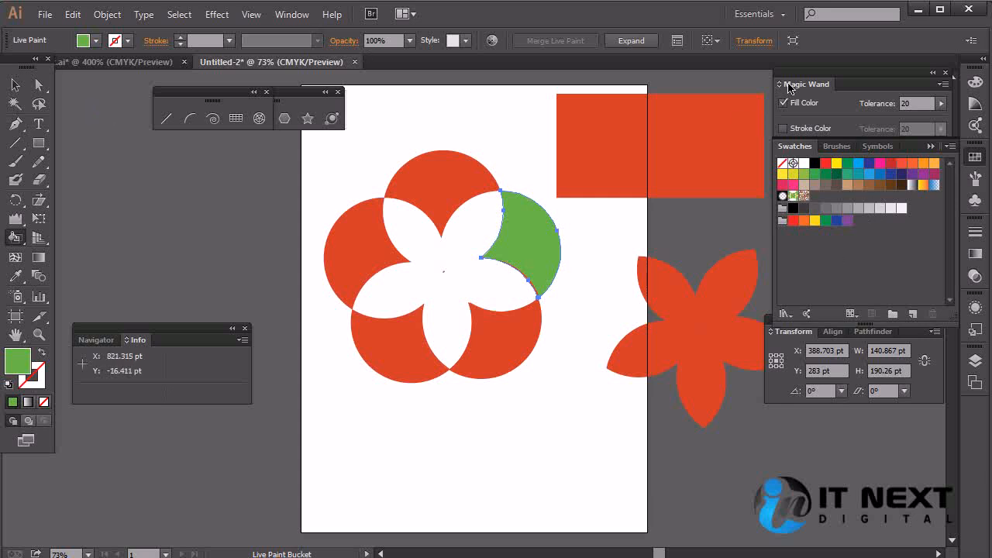
Step: Recolor the green segment with a dark grey-green shade from the Color Guide
click(976, 83)
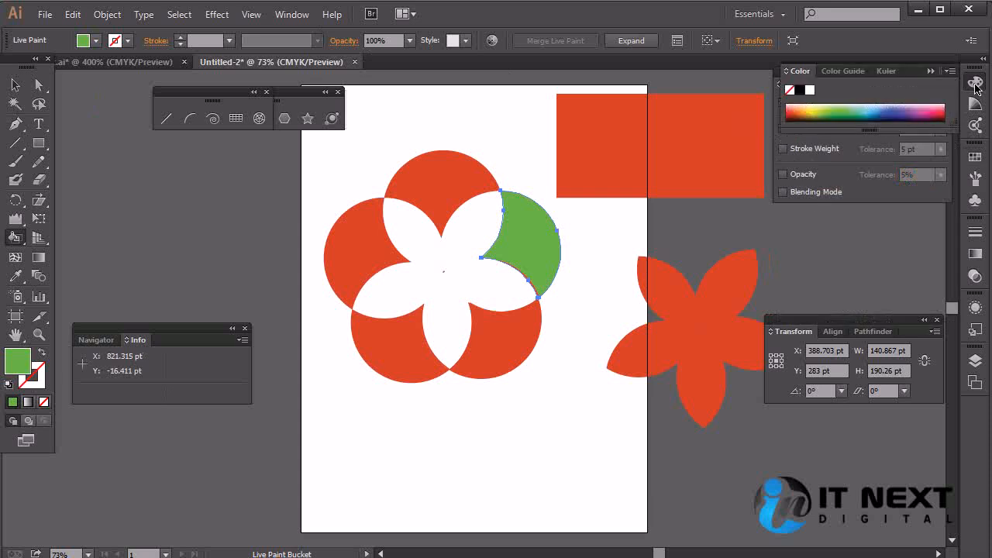
click(845, 71)
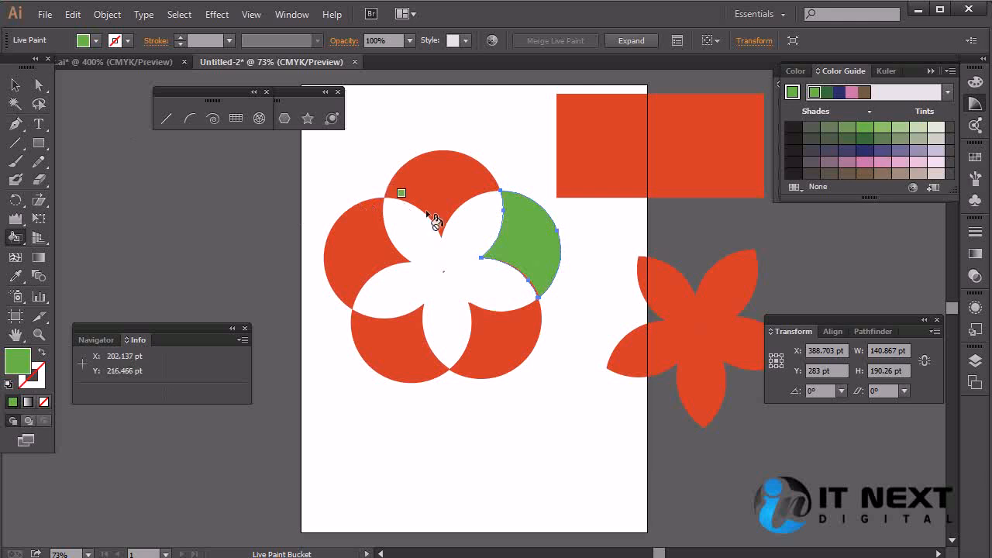
key(i)
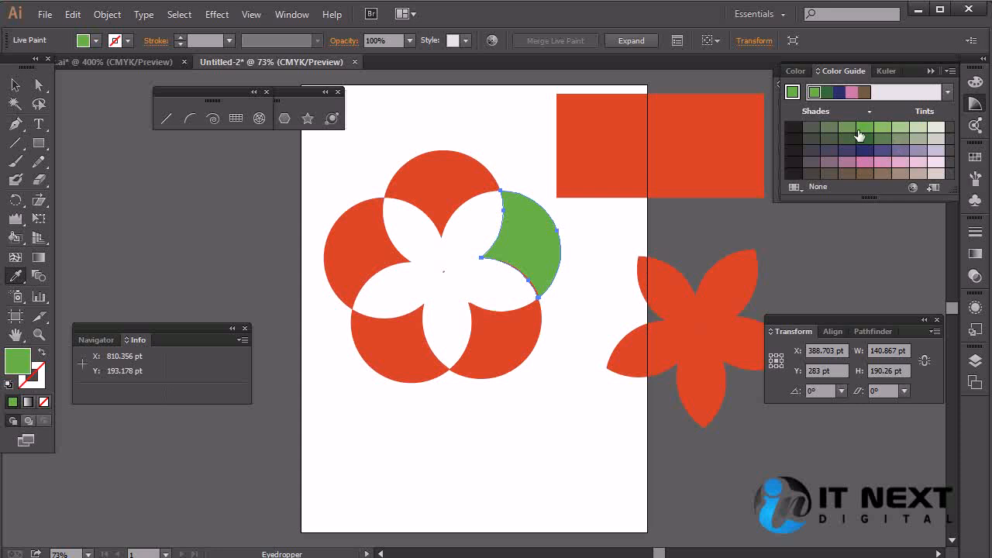
click(812, 130)
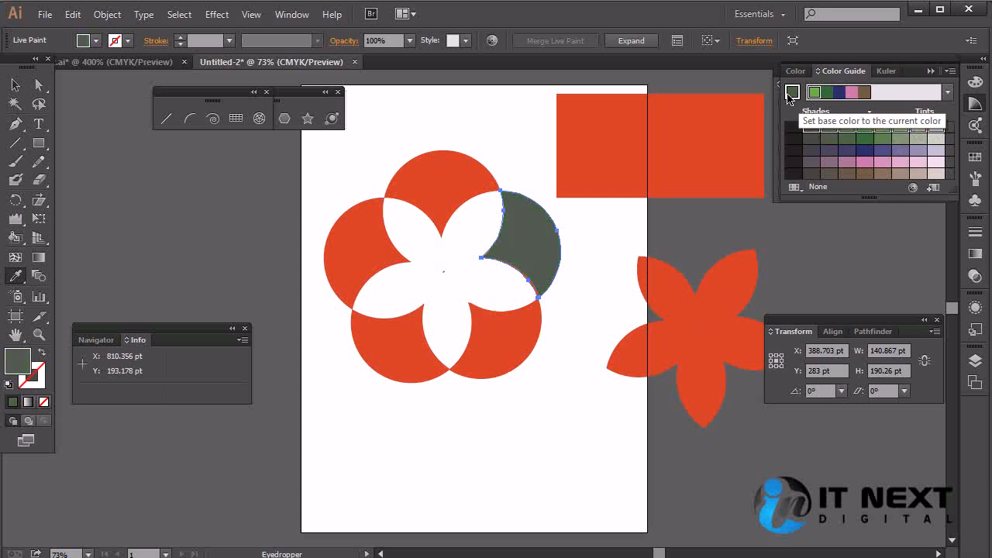
click(773, 114)
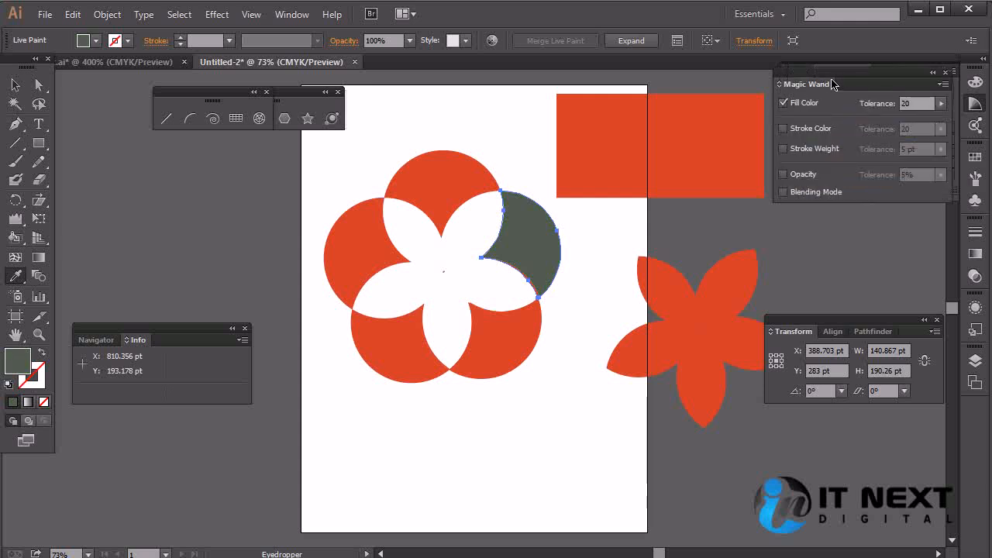
Step: Move the Magic Wand options lower and detach the Swatches as a floating palette beside the flower
drag(838, 78, 838, 211)
click(292, 14)
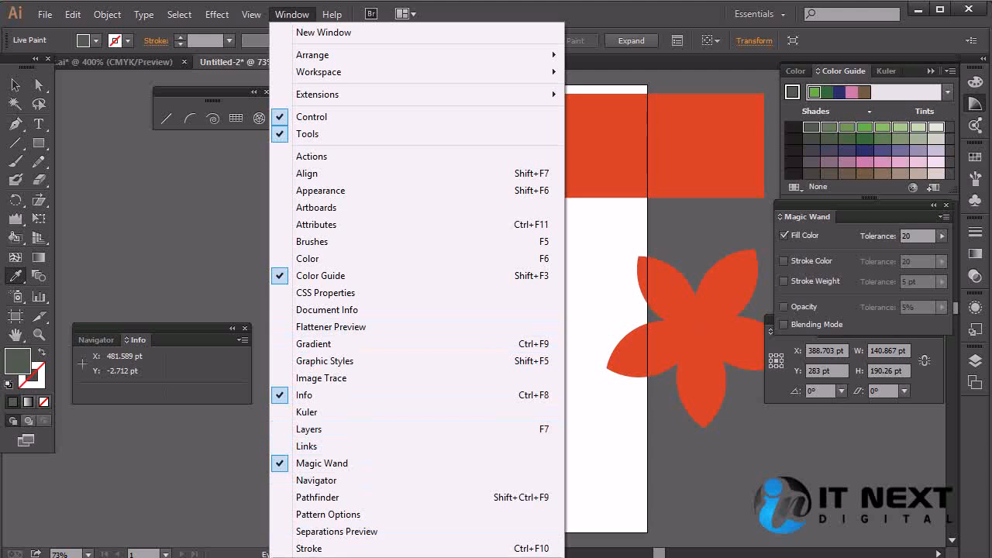
click(419, 557)
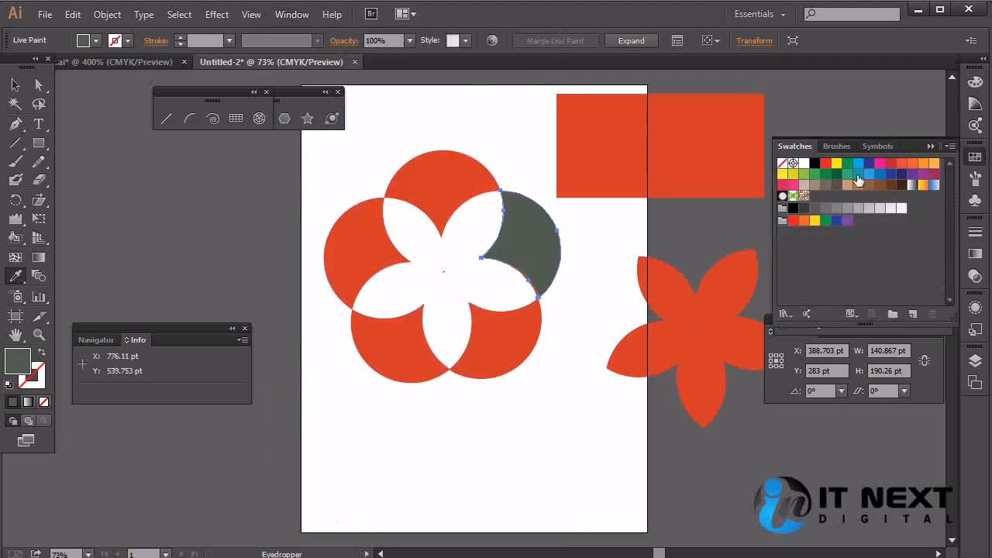
drag(786, 149, 589, 230)
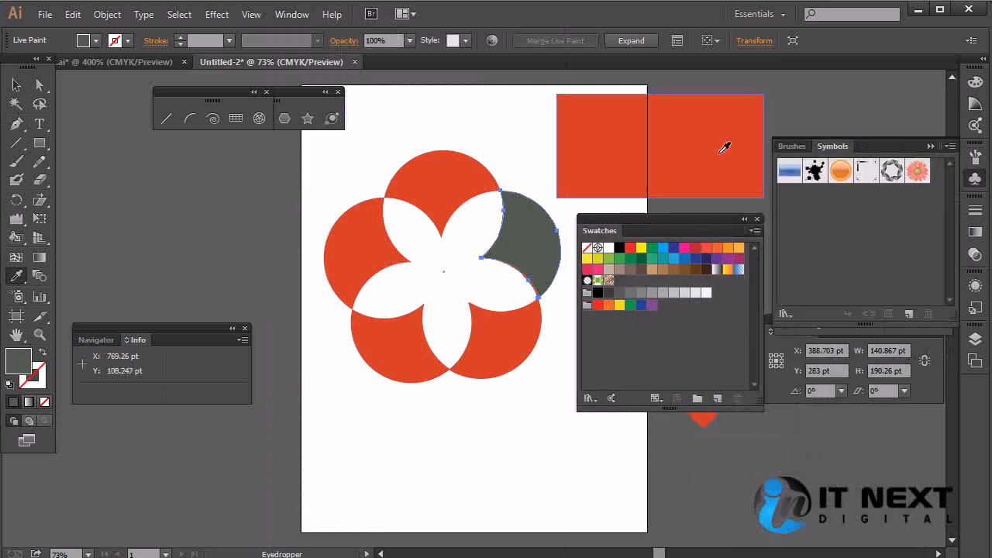
Step: Add the top row of green shades and tints from the Color Guide to the Swatches
click(975, 81)
click(850, 72)
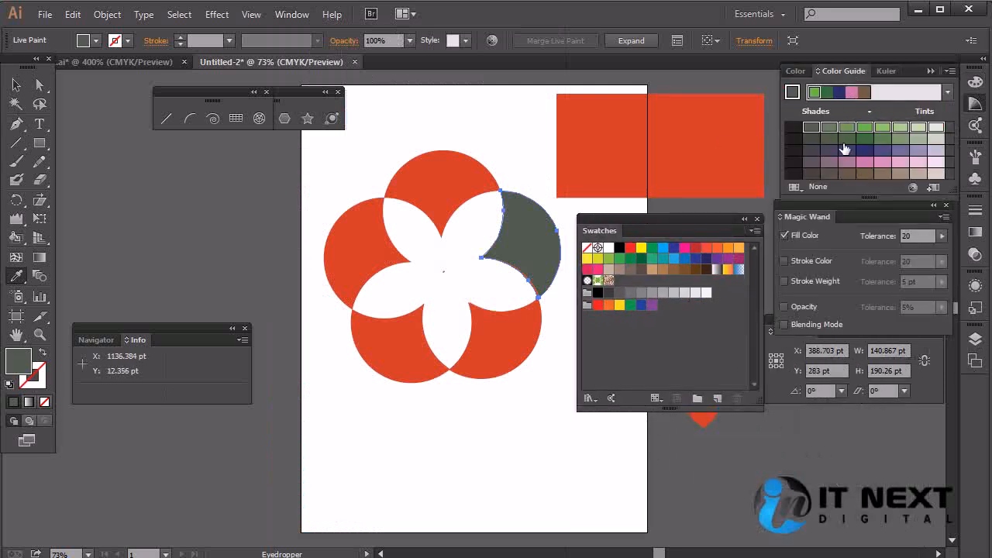
drag(750, 200, 622, 281)
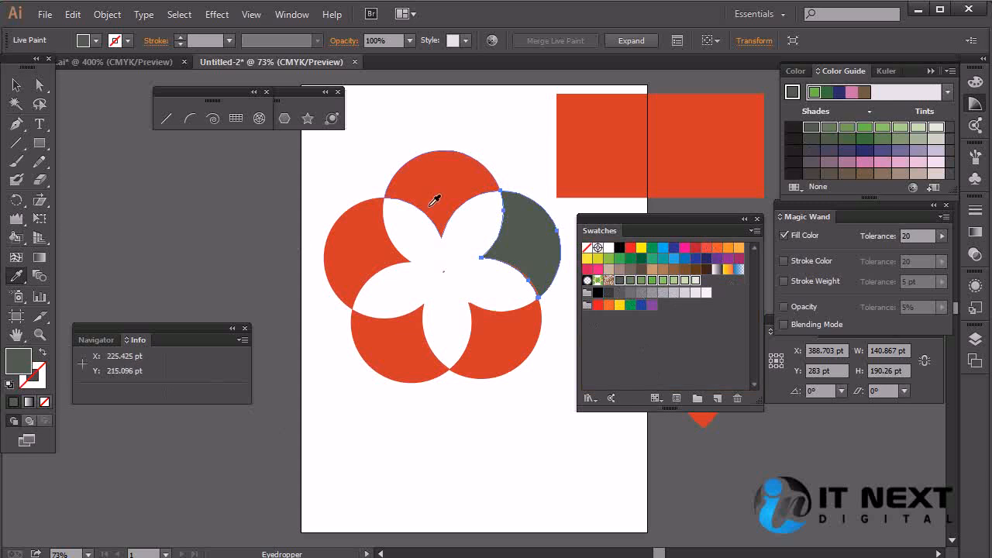
Step: Draw a vertical grey-green ellipse about 74 × 152 pt below the flower
click(43, 145)
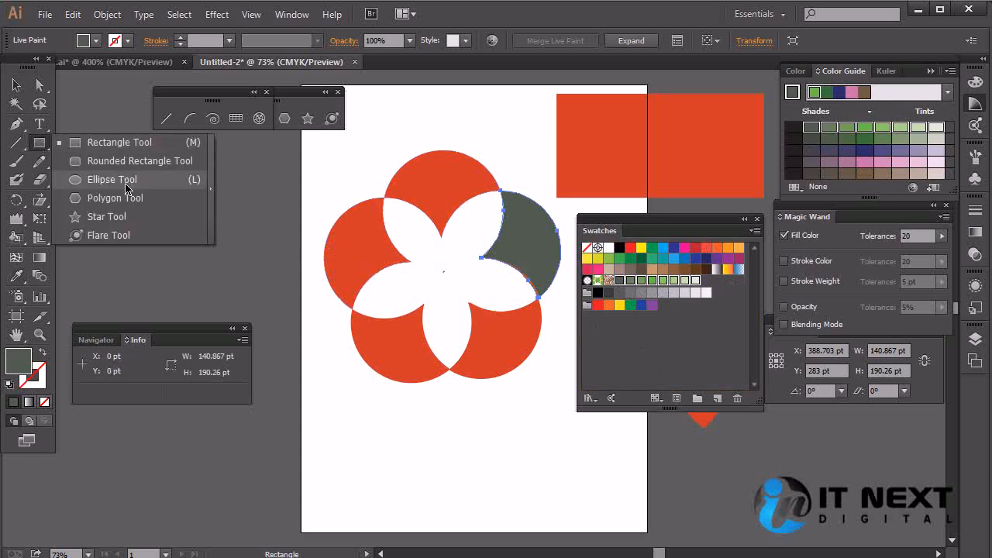
click(116, 179)
drag(398, 422, 430, 492)
key(v)
drag(328, 169, 494, 223)
drag(377, 395, 443, 530)
Step: Try moving the ellipse up toward the flower and rotating it around its bottom point, then undo the changes
drag(418, 437, 442, 333)
click(441, 354)
click(431, 341)
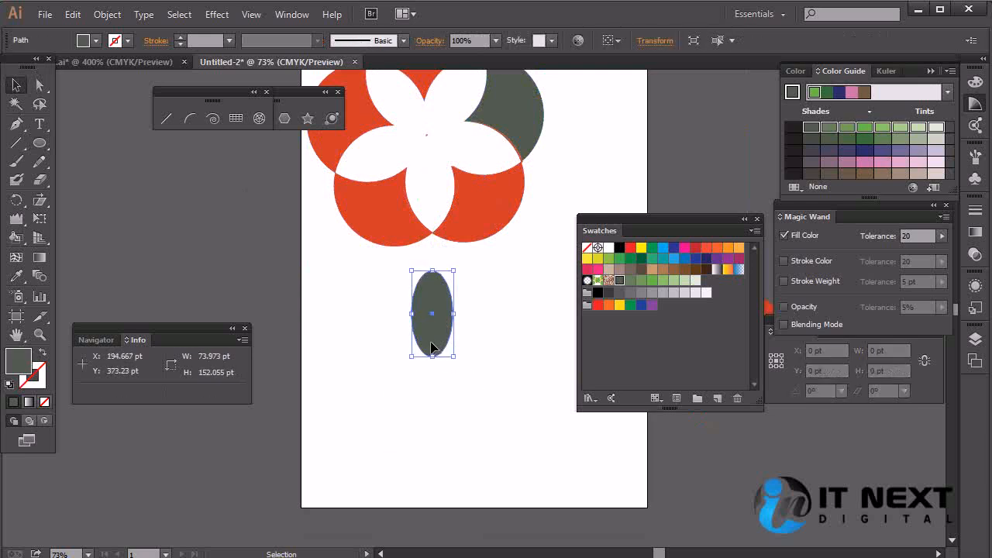
key(r)
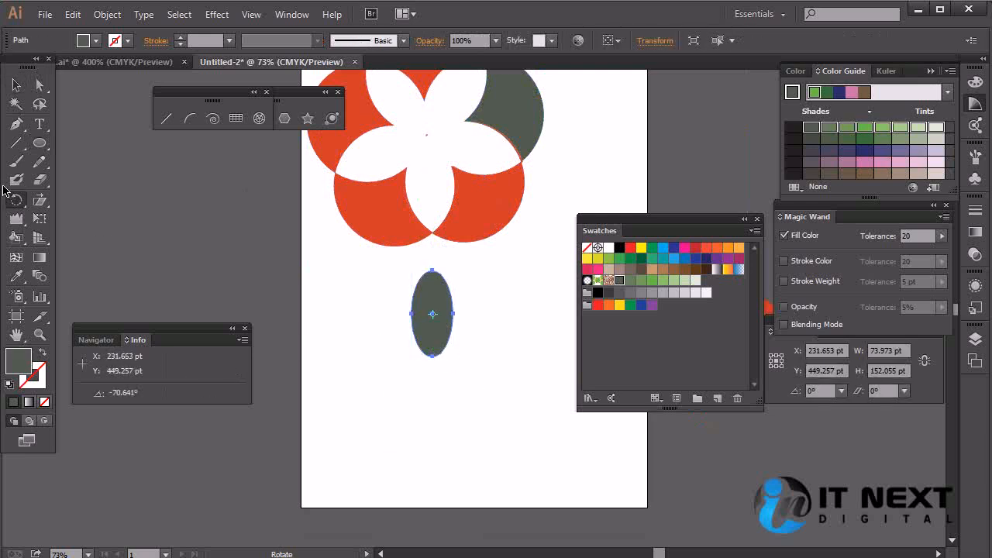
click(432, 355)
drag(436, 297, 444, 297)
key(ctrl+z)
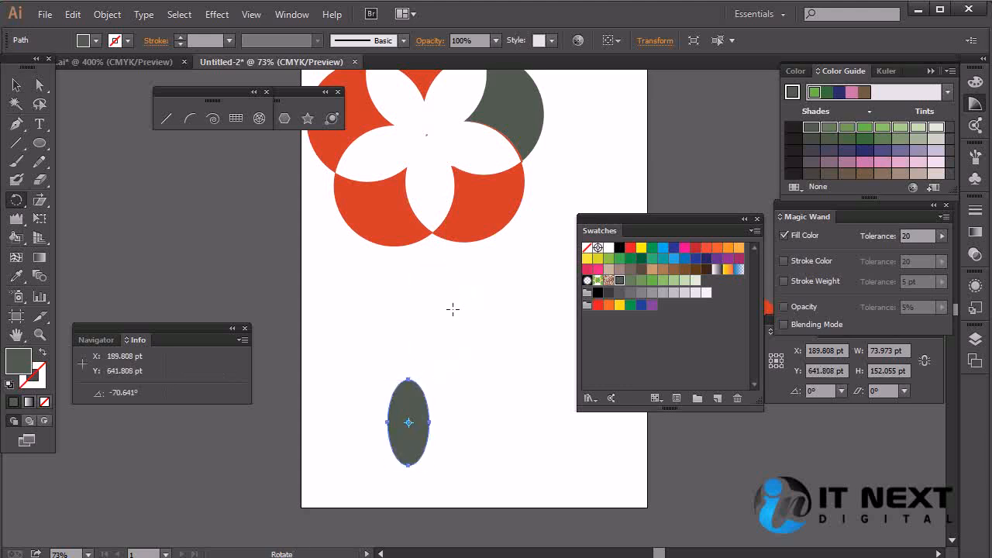
Step: Move the ellipse closer below the flower and create a copy rotated clockwise around its bottom point
drag(413, 405, 437, 319)
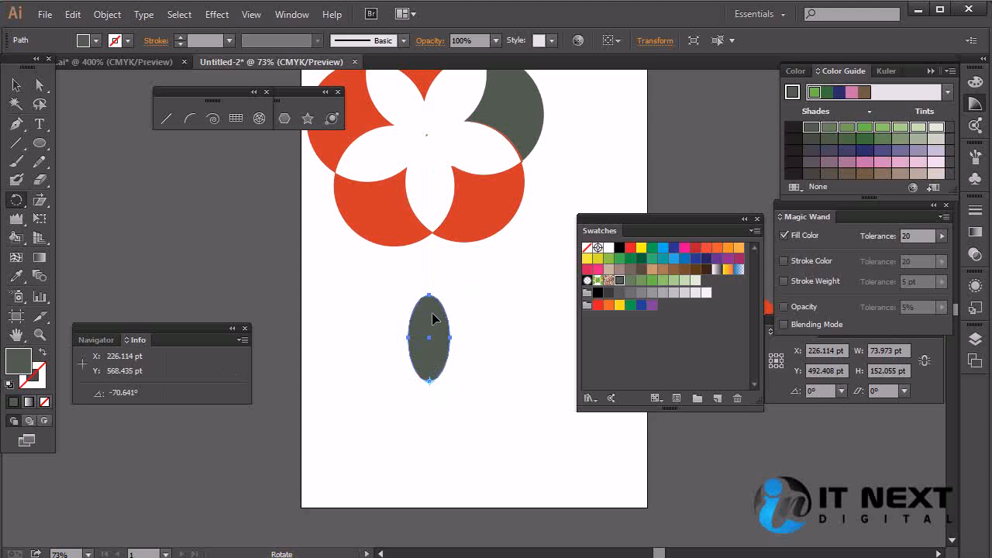
drag(432, 317, 471, 318)
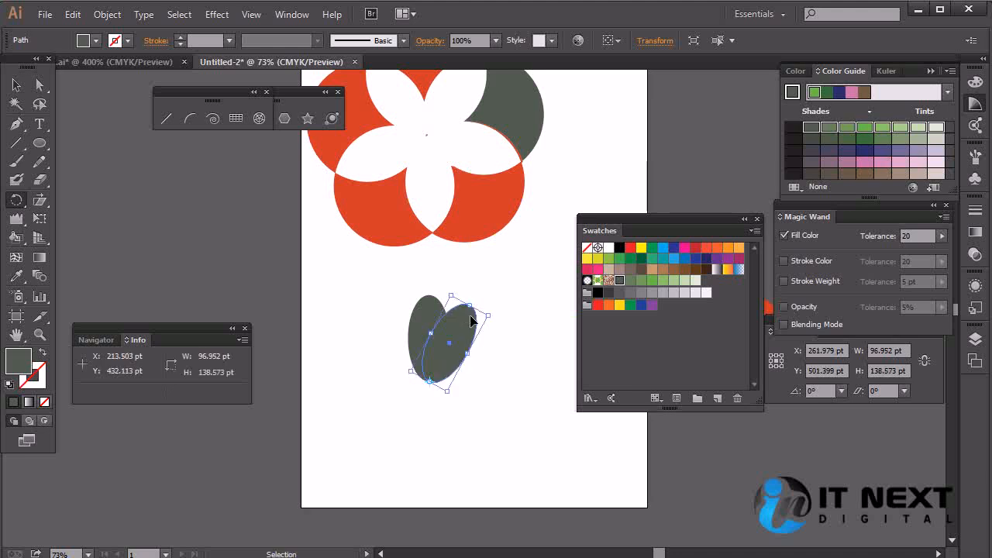
Step: Repeat the rotated copy of the ellipse around the same point until the petals complete a full circle
key(ctrl+d)
key(ctrl+d)
key(ctrl+d)
key(ctrl+d)
key(ctrl+d)
key(ctrl+d)
key(ctrl+d)
key(ctrl+d)
key(ctrl+d)
key(ctrl+d)
key(ctrl+d)
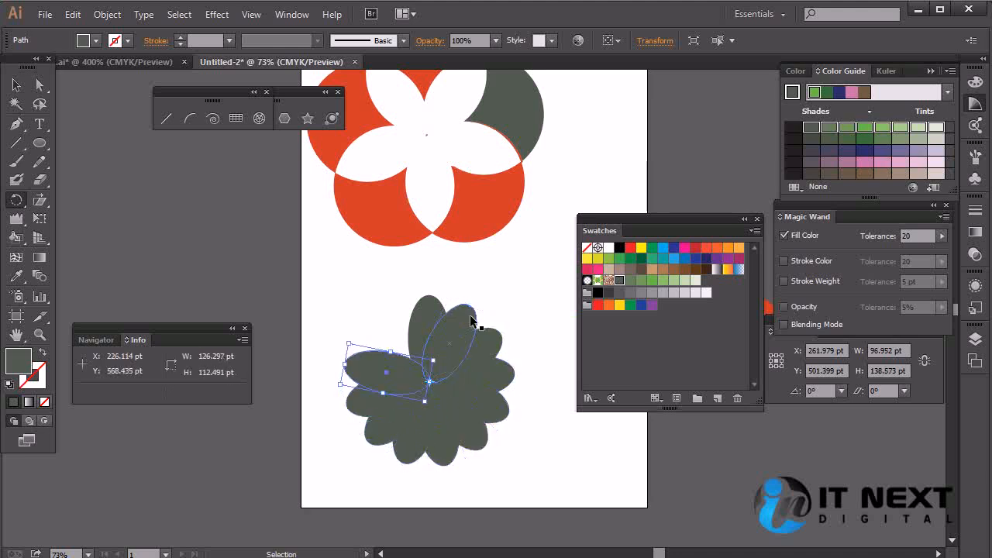
key(ctrl+d)
Step: Try dividing all the overlapping ellipse petals with the Pathfinder Divide operation
click(16, 86)
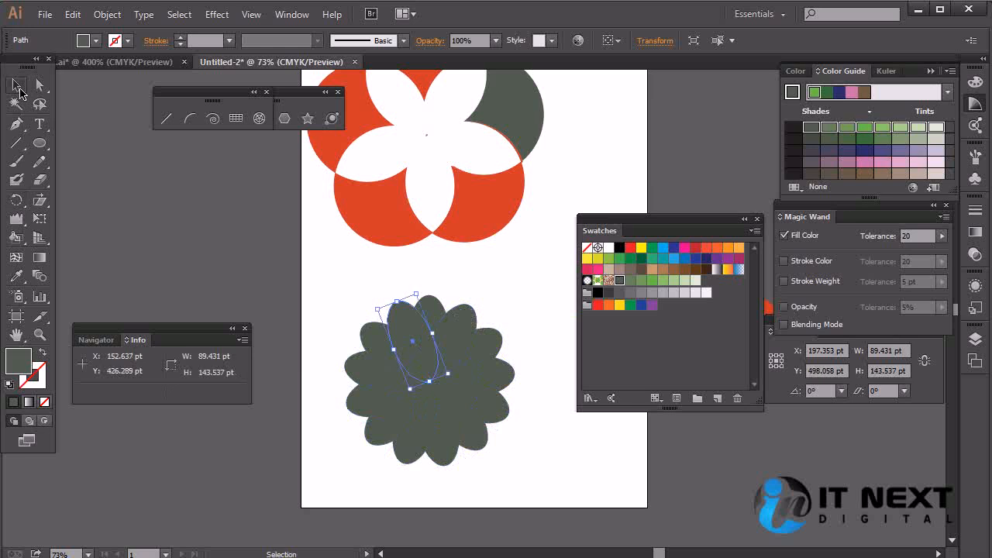
drag(531, 272, 309, 494)
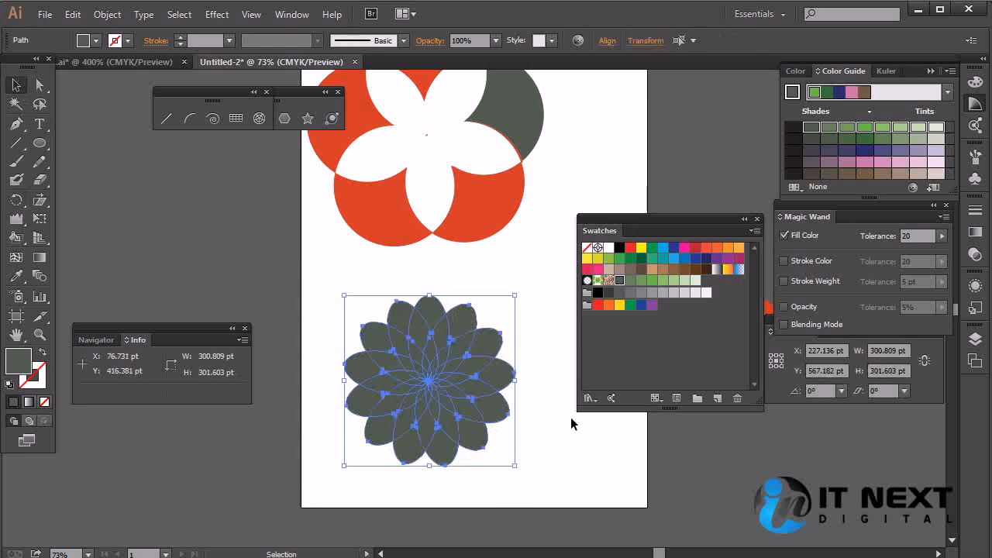
click(289, 14)
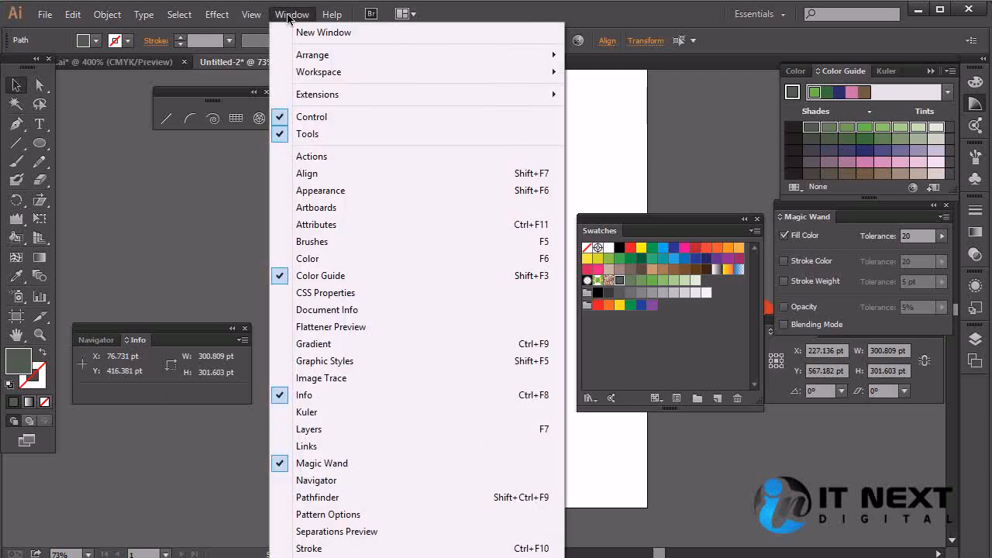
click(405, 499)
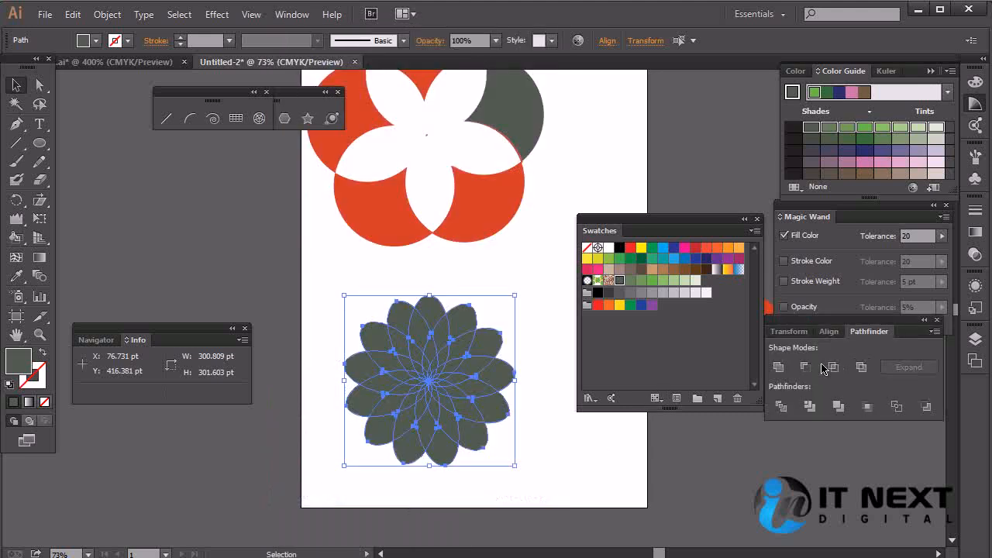
click(782, 407)
click(579, 452)
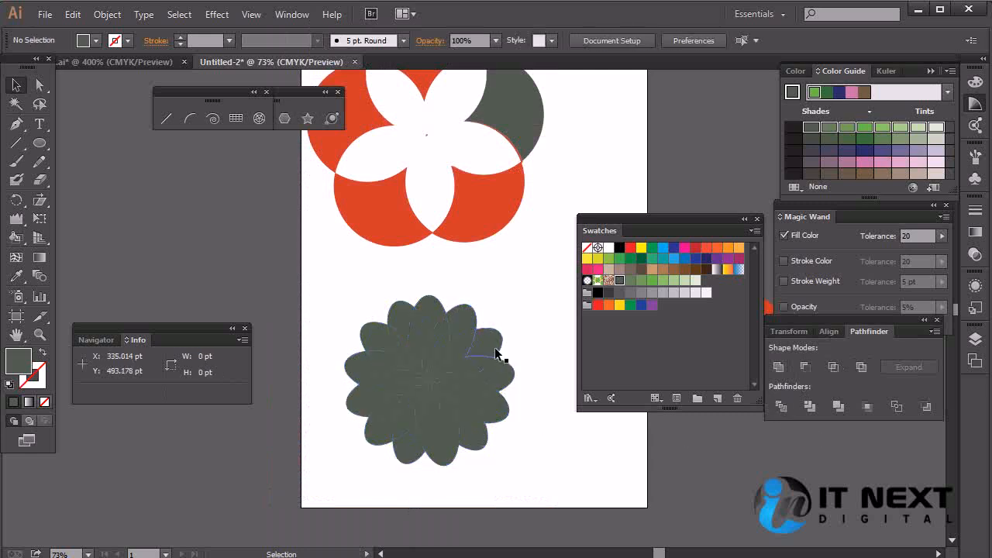
drag(532, 270, 303, 500)
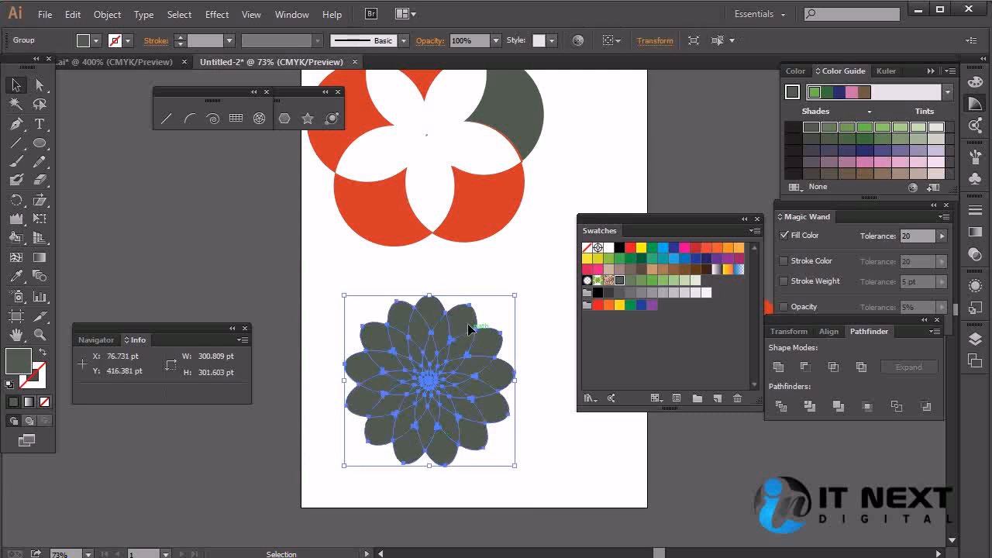
click(551, 401)
Step: Select all the ellipse petals and convert them to a Live Paint group with the Live Paint Bucket
drag(522, 255, 307, 486)
key(a)
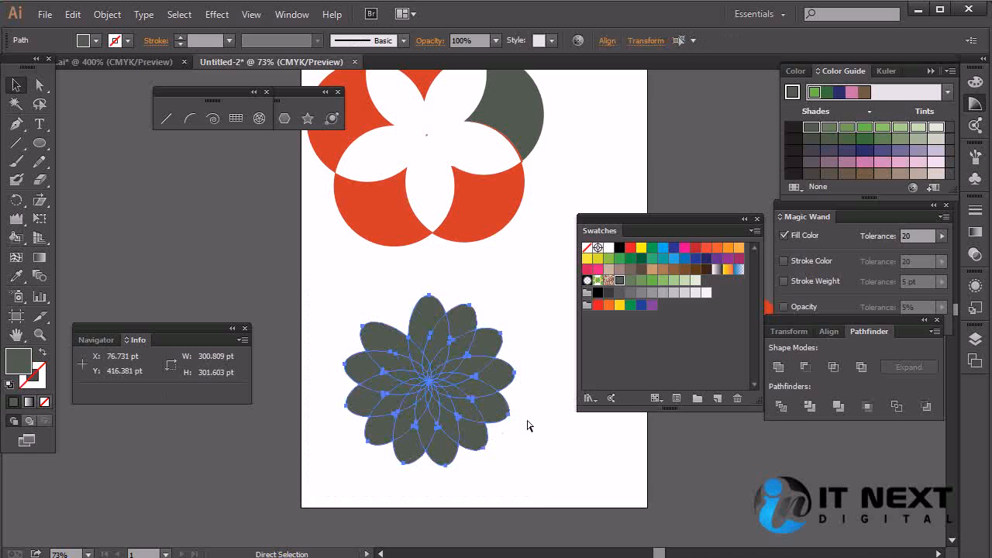
key(v)
drag(544, 259, 313, 504)
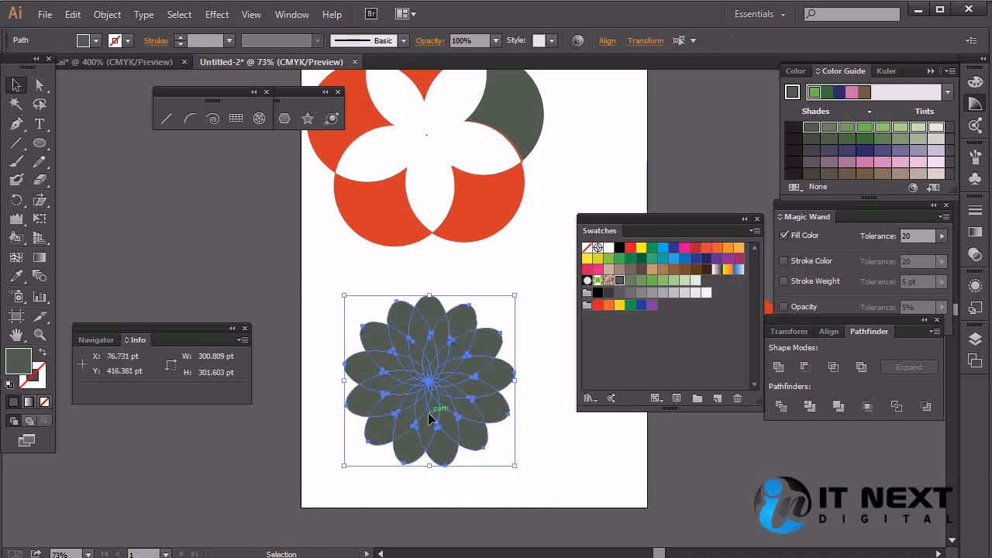
click(16, 238)
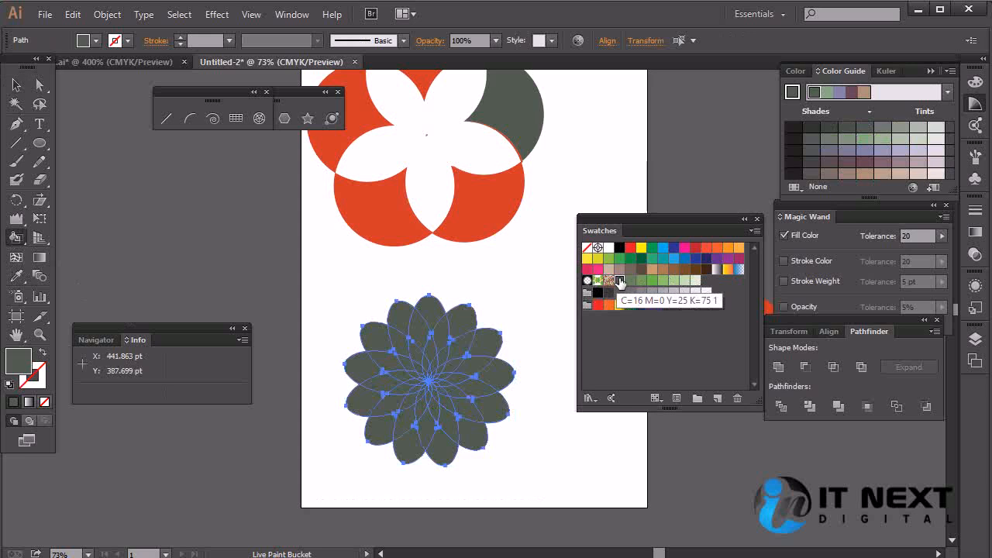
click(439, 320)
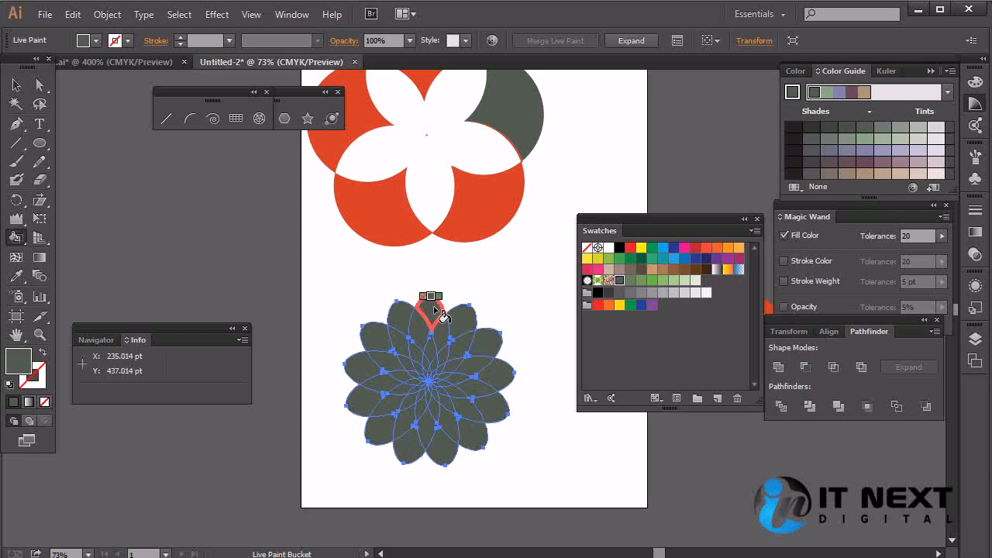
Step: Fill the three outer petal tips clockwise from the top petal with progressively brighter green swatches
key(Right)
key(Right)
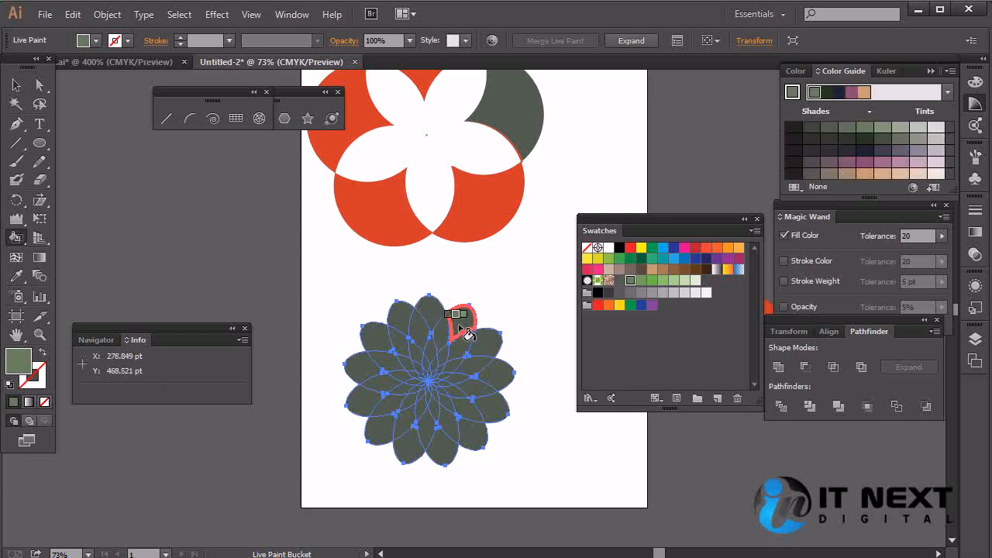
key(Left)
key(Left)
key(Right)
key(Right)
key(Left)
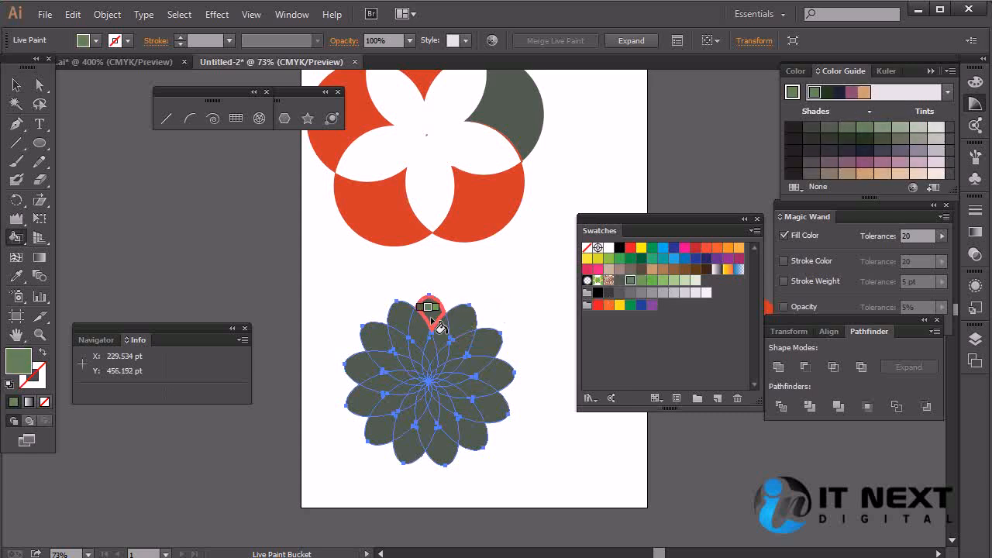
click(465, 319)
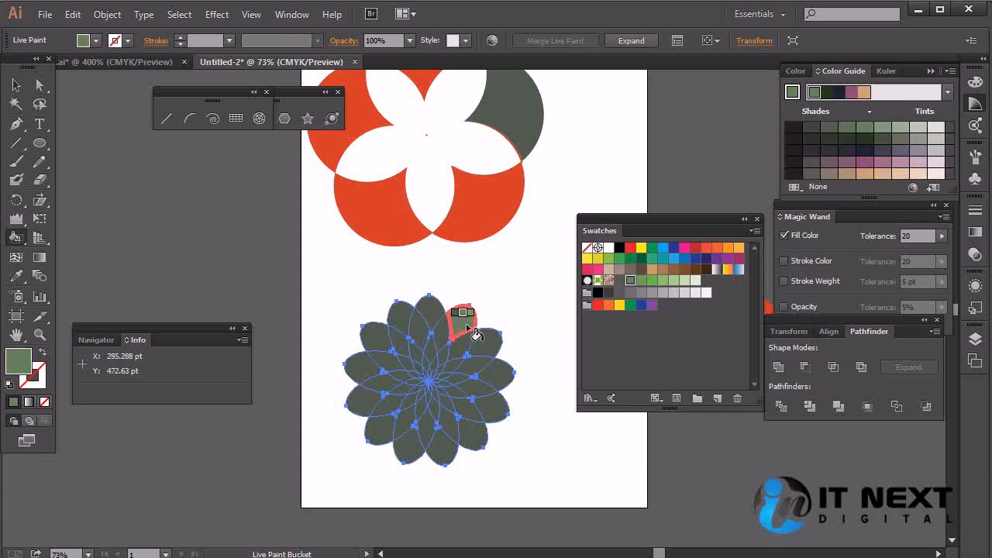
key(Right)
click(490, 341)
key(Right)
click(504, 378)
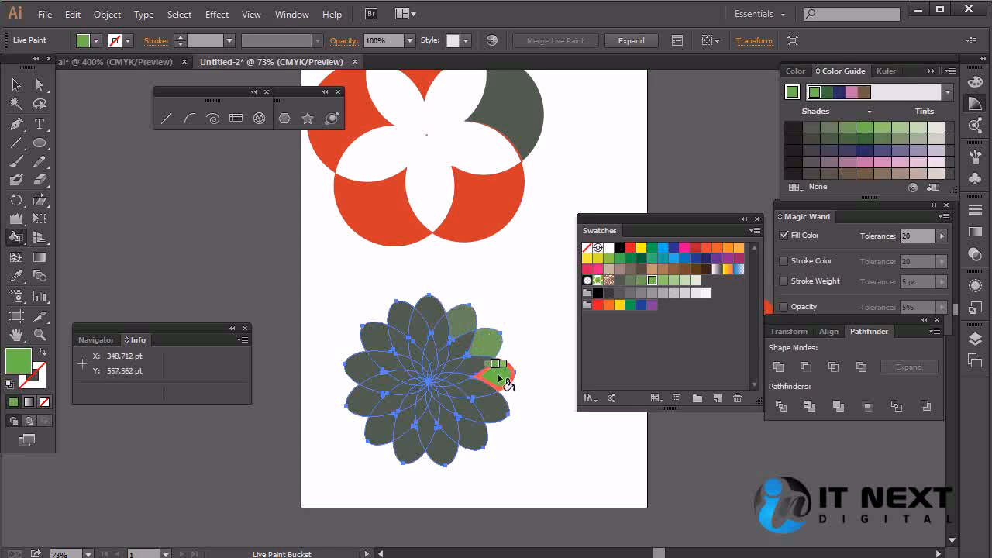
Step: Fill the next four outer petal tips clockwise, around the lower right to the bottom, with progressively paler green swatches
key(Right)
click(500, 419)
key(Right)
click(474, 439)
key(Right)
click(450, 462)
key(Right)
click(409, 453)
Step: Fill the two lower-left outer petal tips with white and the tip above them with black
key(Right)
click(376, 434)
click(357, 399)
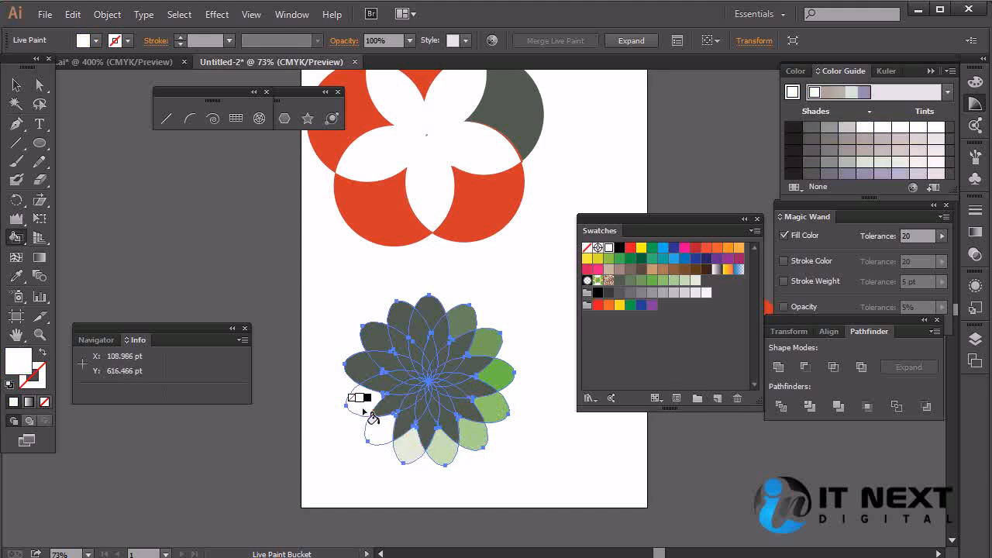
key(Right)
click(366, 374)
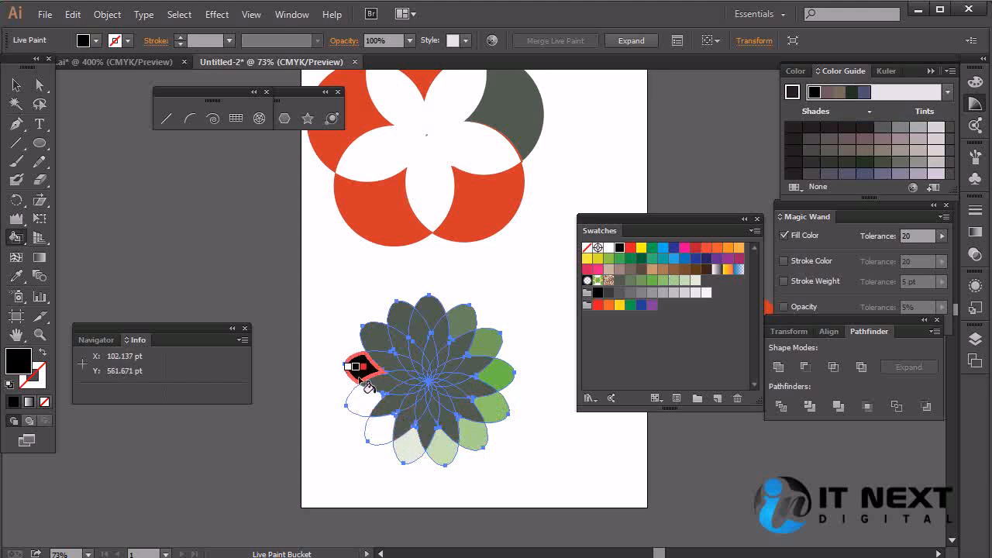
Step: Refill the white and black outer petal tips on the flower's left side with very pale to light green swatches
key(Left)
key(Left)
key(Left)
click(383, 442)
key(Left)
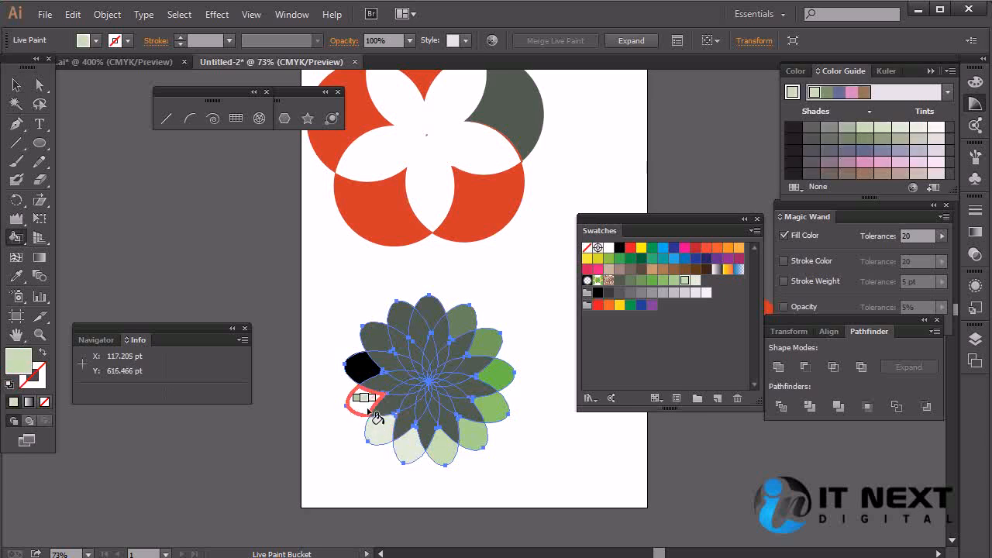
click(373, 413)
key(Left)
click(352, 363)
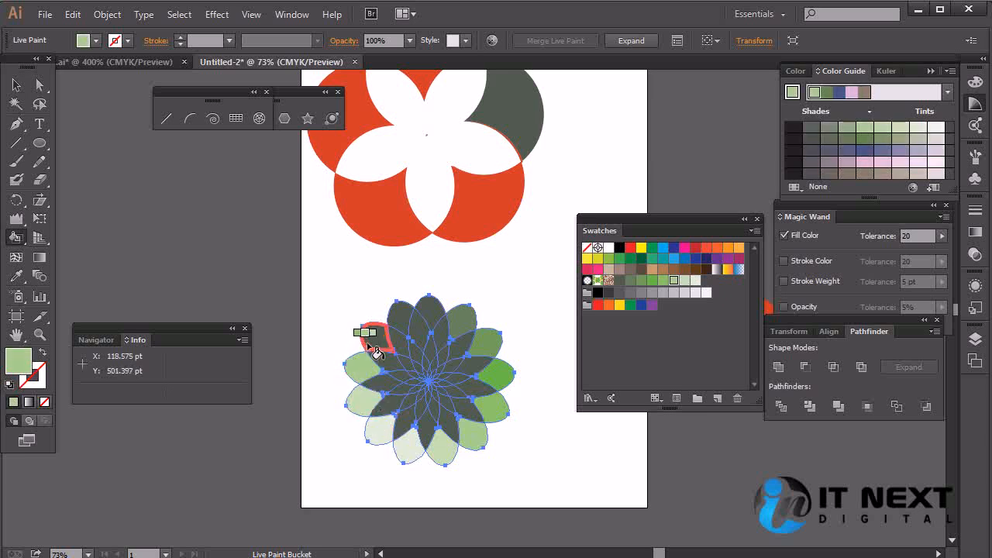
Step: Fill the remaining upper-left and top outer petal tips with progressively deeper green swatches
key(Left)
click(380, 347)
key(Left)
click(399, 313)
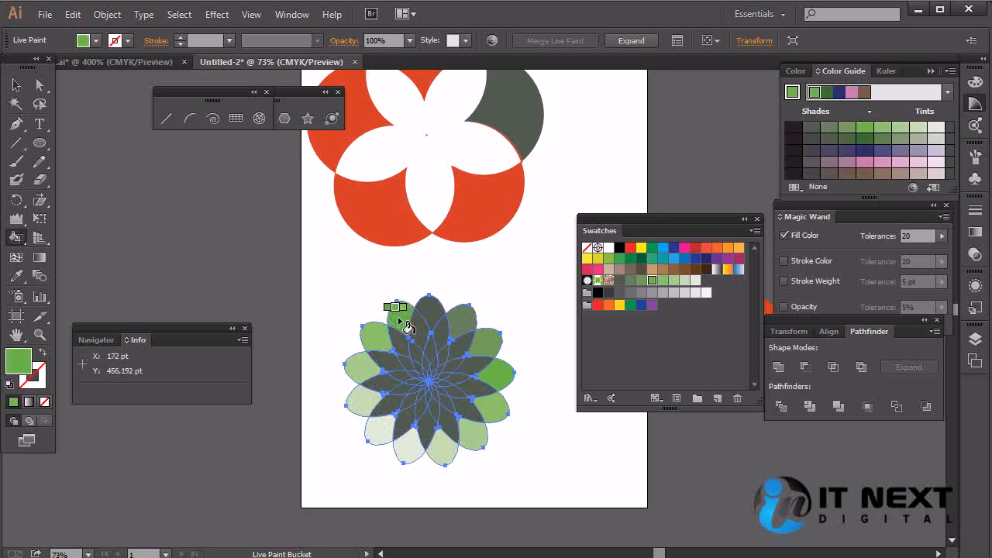
key(Left)
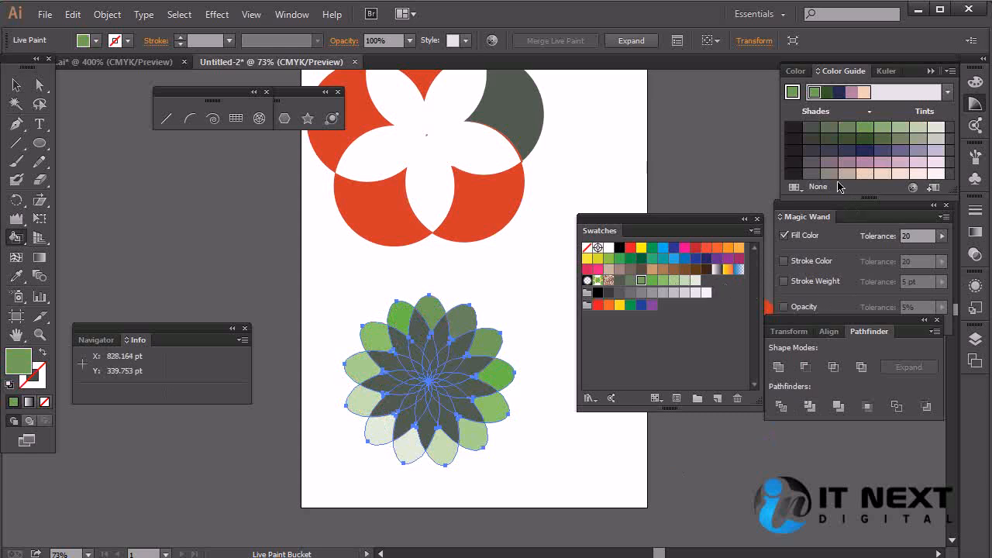
Step: Add the six lightest peach shades from the last Color Guide row to the swatches
drag(848, 178, 940, 180)
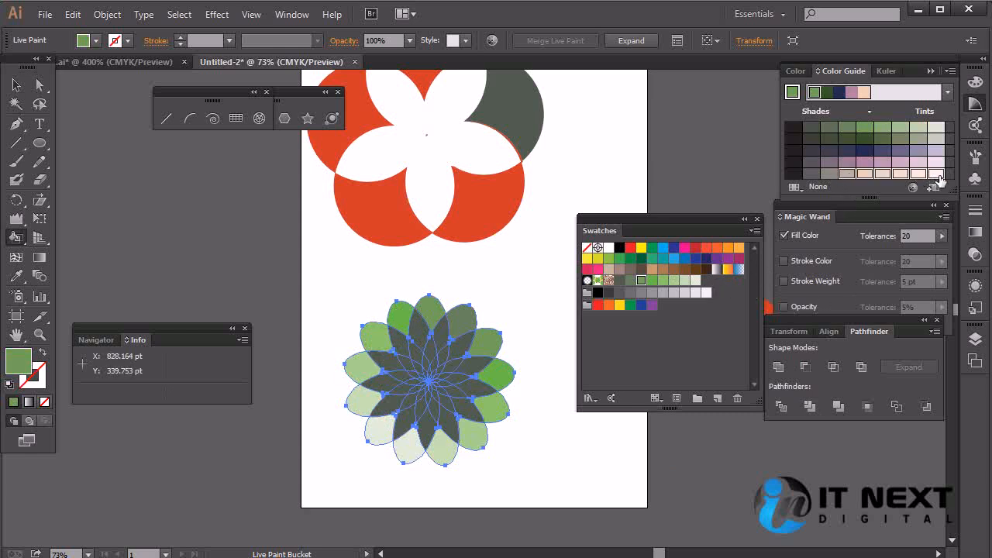
drag(860, 180, 709, 292)
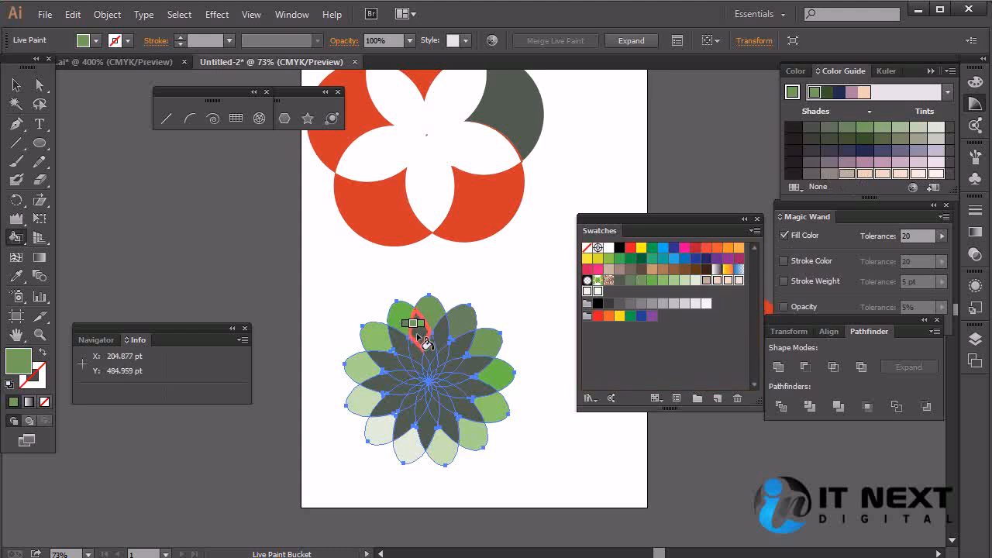
Step: Fill the second-ring cells on the flower's right side, clockwise from the top, with bright to very pale green swatches
key(Right)
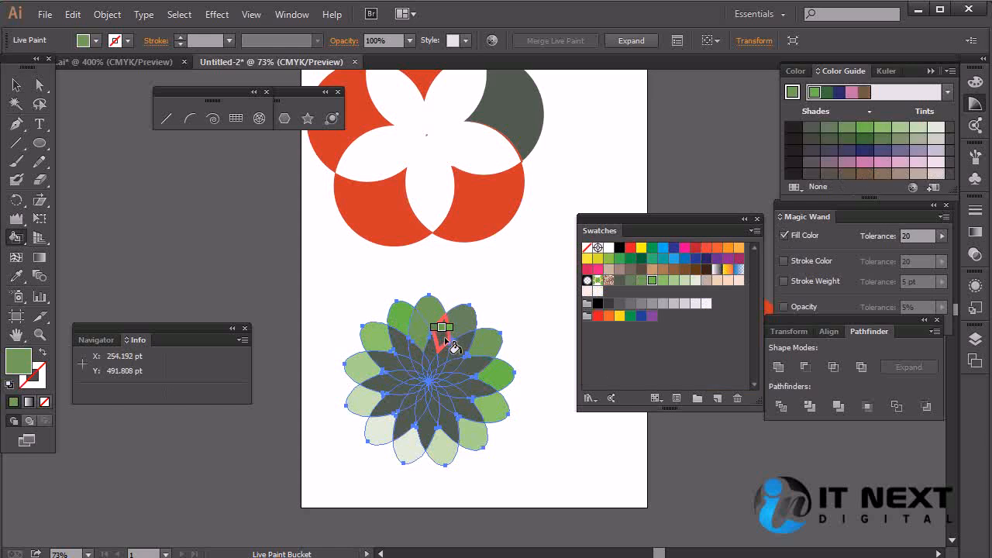
click(447, 342)
key(Right)
key(Right)
key(Right)
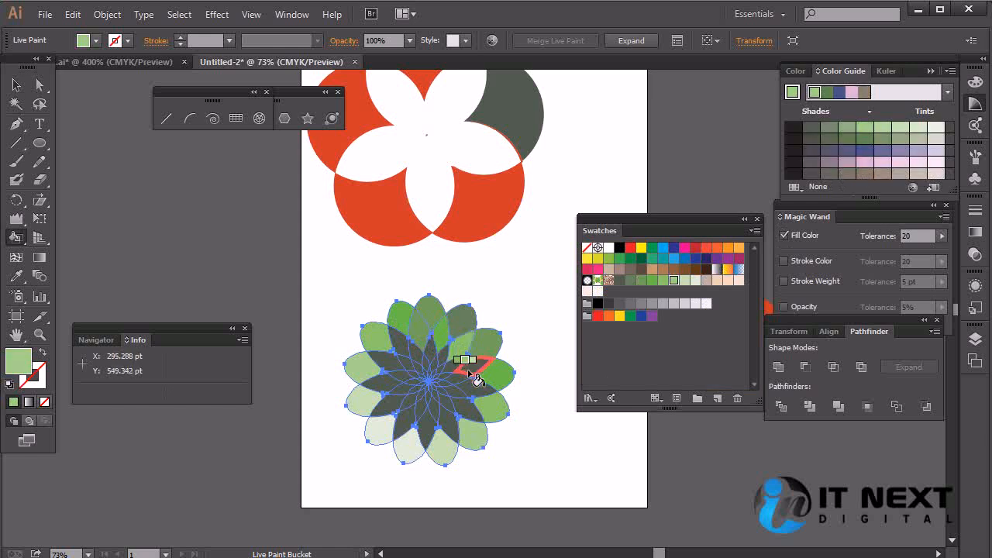
key(Right)
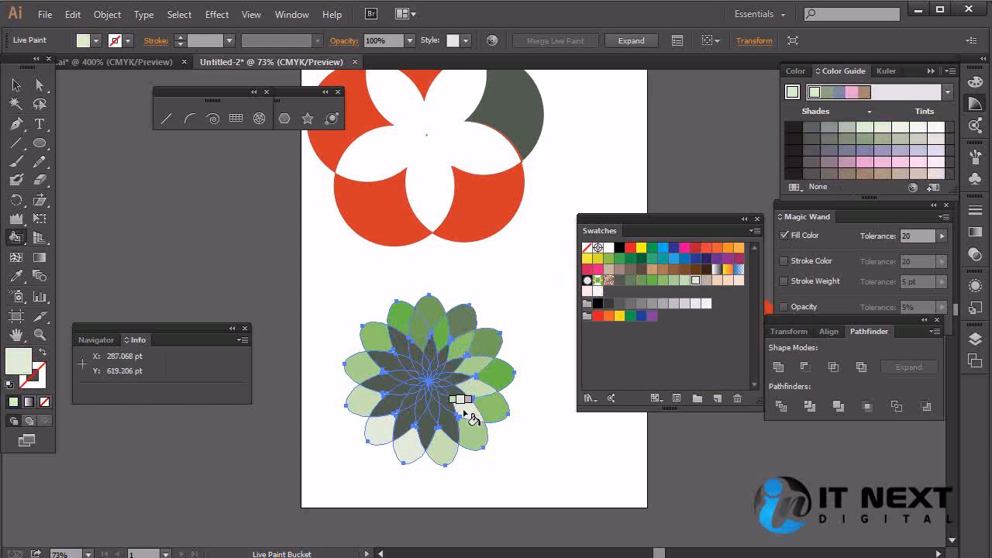
Step: Fill the second-ring cells along the flower's bottom with taupe, peach and light peach swatches
key(Right)
key(Right)
key(Right)
click(416, 430)
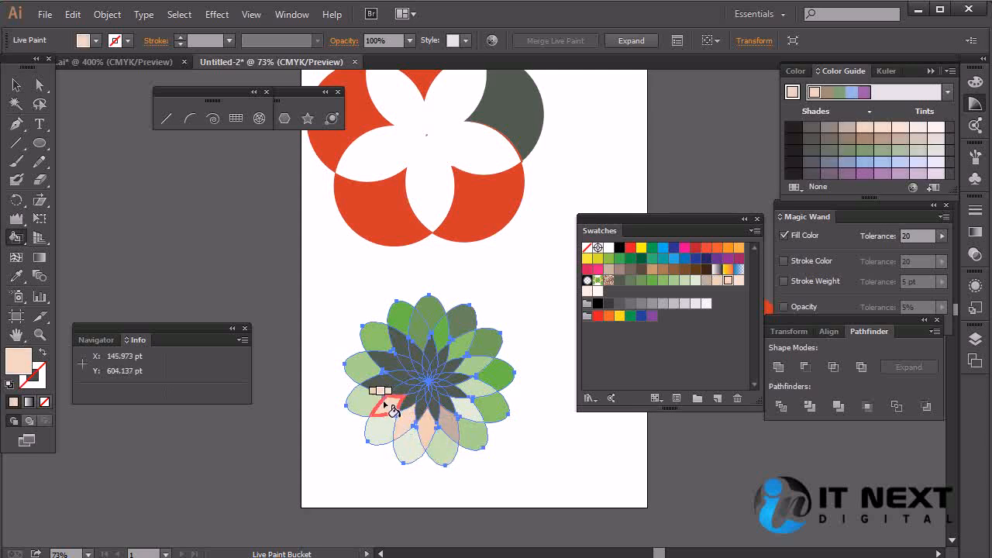
key(Left)
click(408, 426)
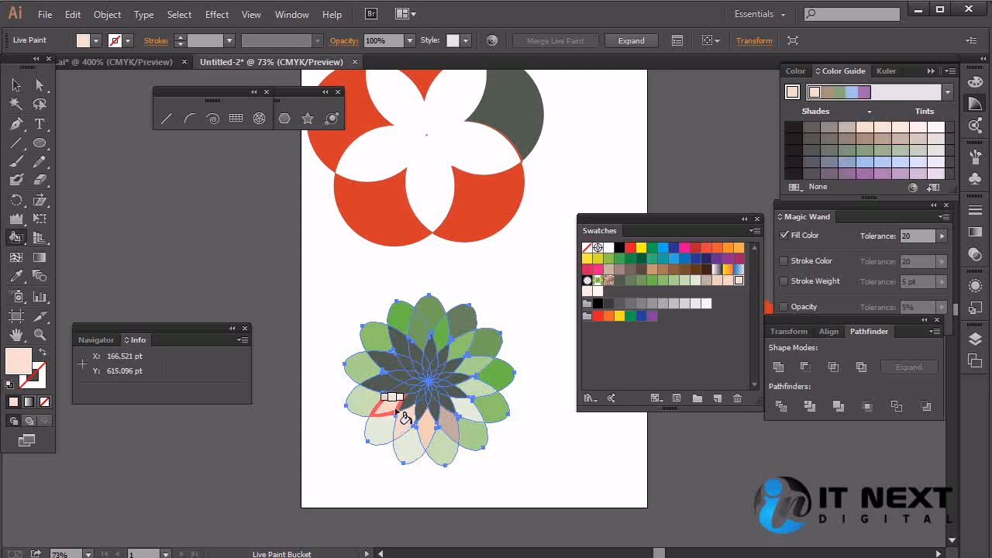
Step: Fill the second-ring cells up the flower's left side with progressively lighter peach swatches ending in white
key(Right)
key(Right)
click(386, 385)
key(Right)
click(388, 362)
key(Right)
click(398, 341)
key(Right)
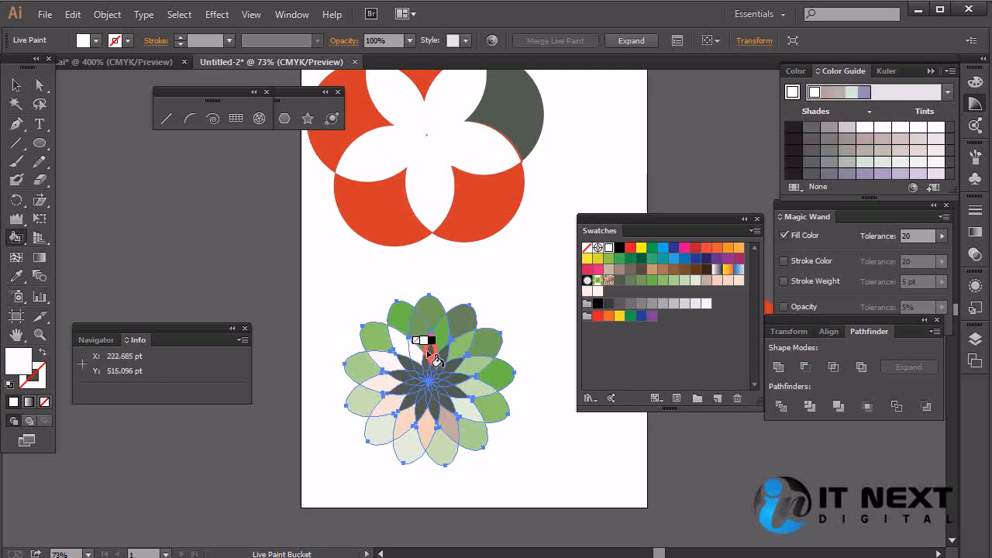
Step: Fill the inner-ring cells just above the flower's center with black
key(Right)
click(442, 359)
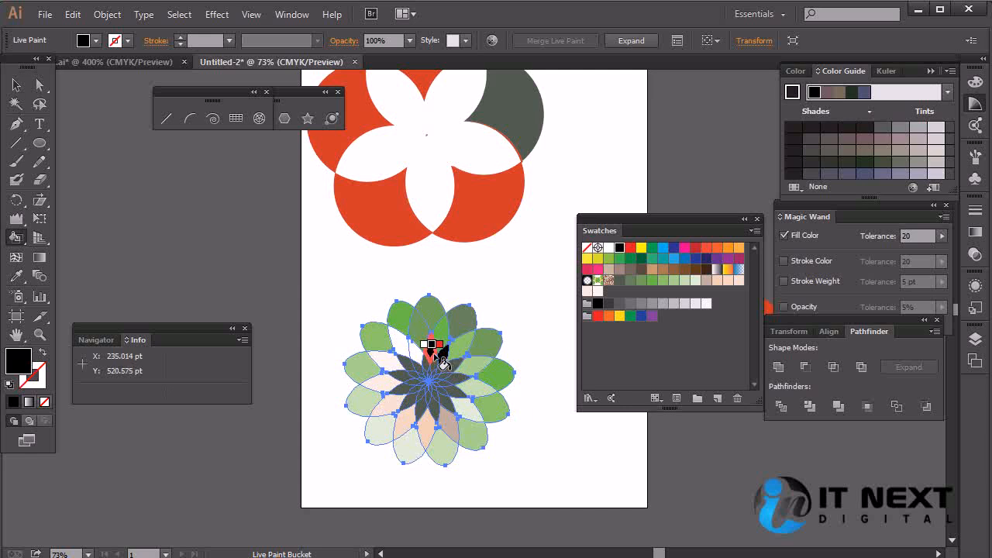
Step: Fill the inner-ring cells clockwise from the upper right to the bottom with grey-green, bright green and pale green swatches
click(629, 281)
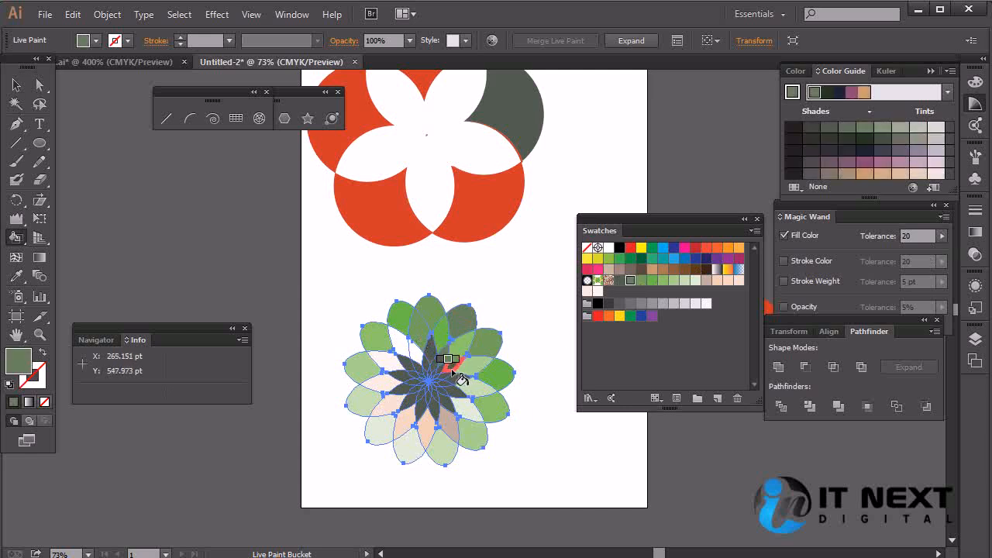
key(Right)
key(Right)
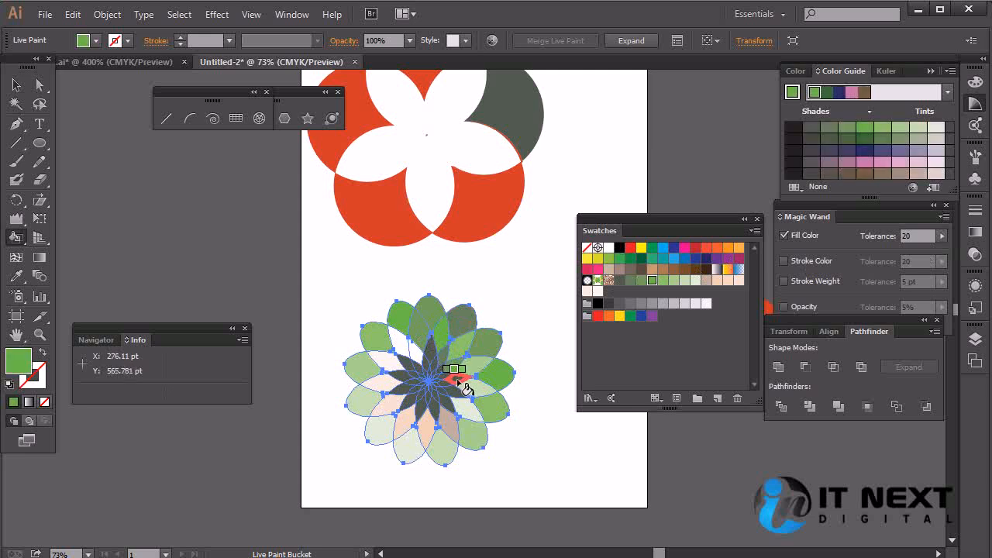
key(Right)
key(Right)
key(Right)
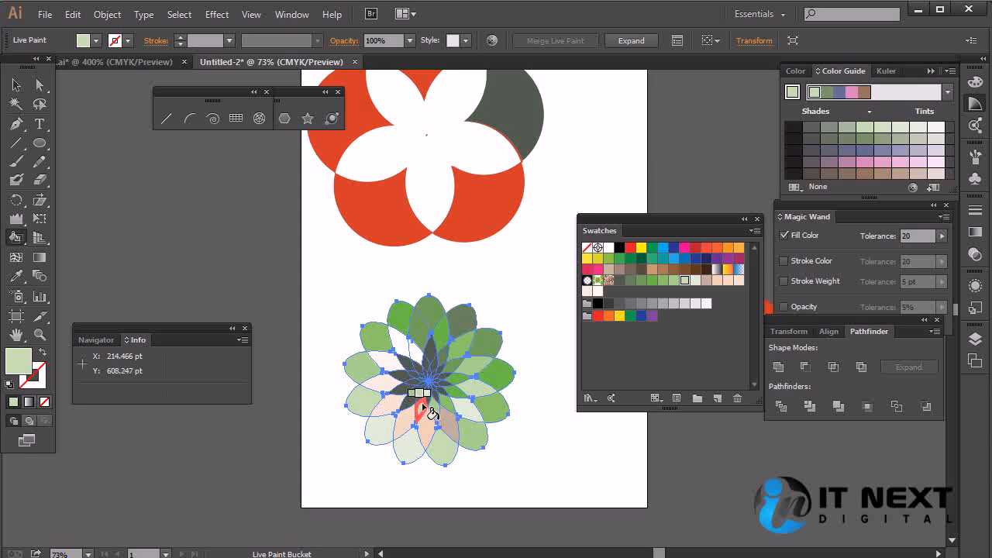
Step: Fill the remaining inner-ring cells on the left and top with pale green, taupe and peach swatches, and deselect the flower
key(Right)
key(Right)
key(Right)
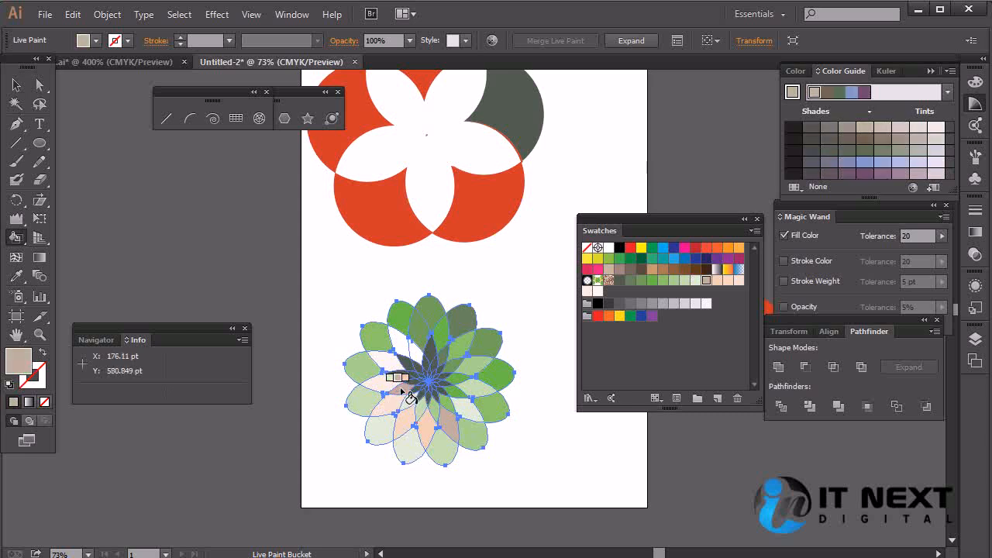
key(Right)
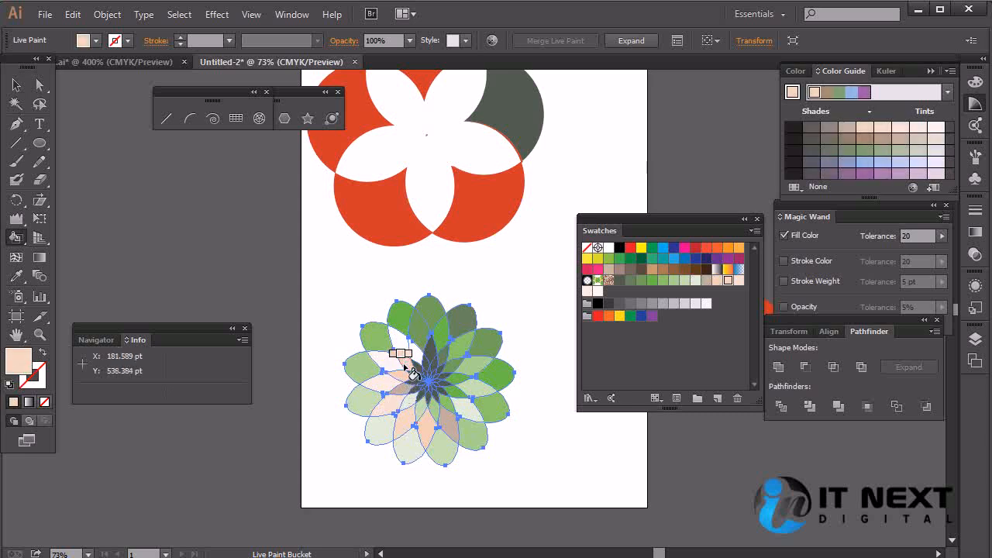
key(Right)
click(430, 346)
click(16, 84)
click(466, 348)
click(551, 274)
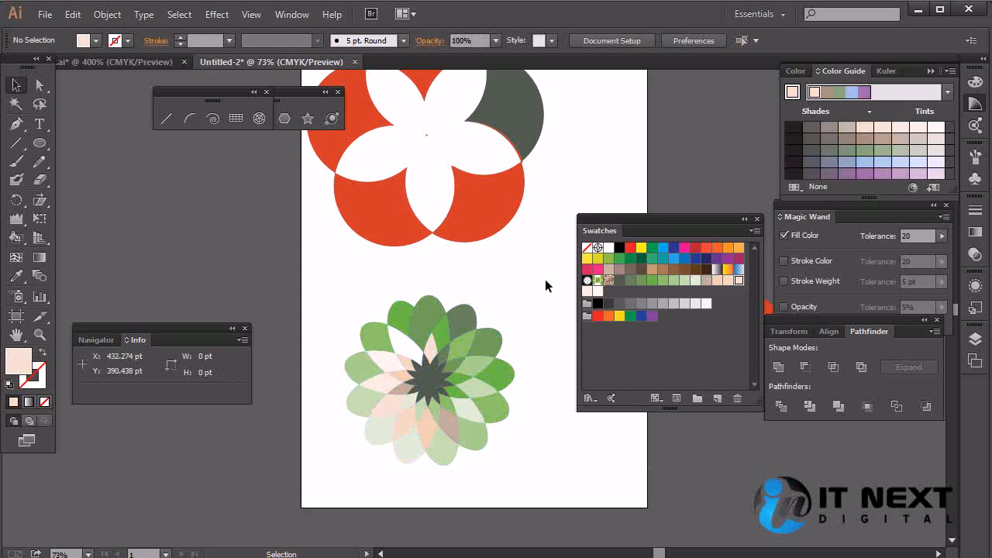
Step: Move the finished green flower up beside the large red flower, overlapping the artboard's edge, and deselect it
drag(533, 307, 325, 474)
click(532, 293)
drag(532, 294, 322, 481)
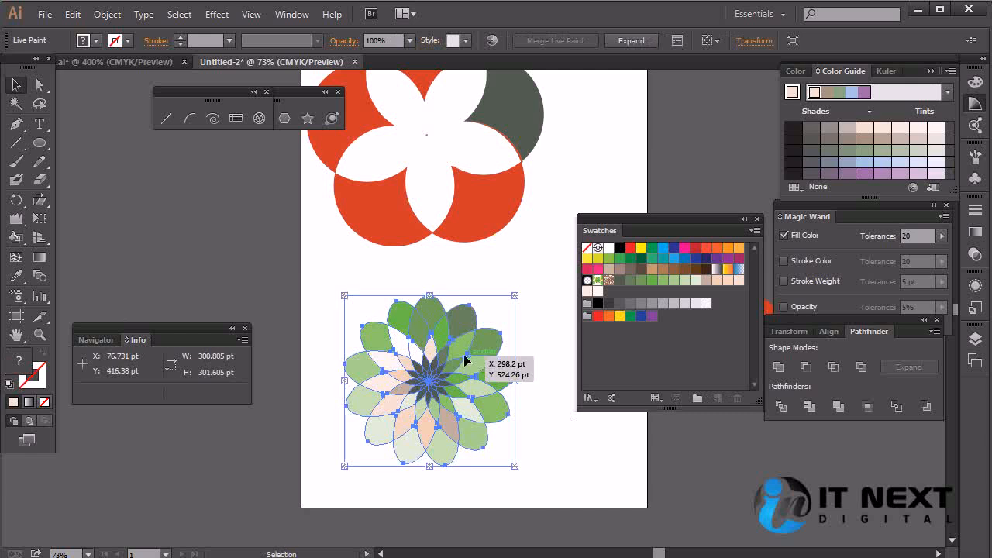
drag(465, 362, 605, 167)
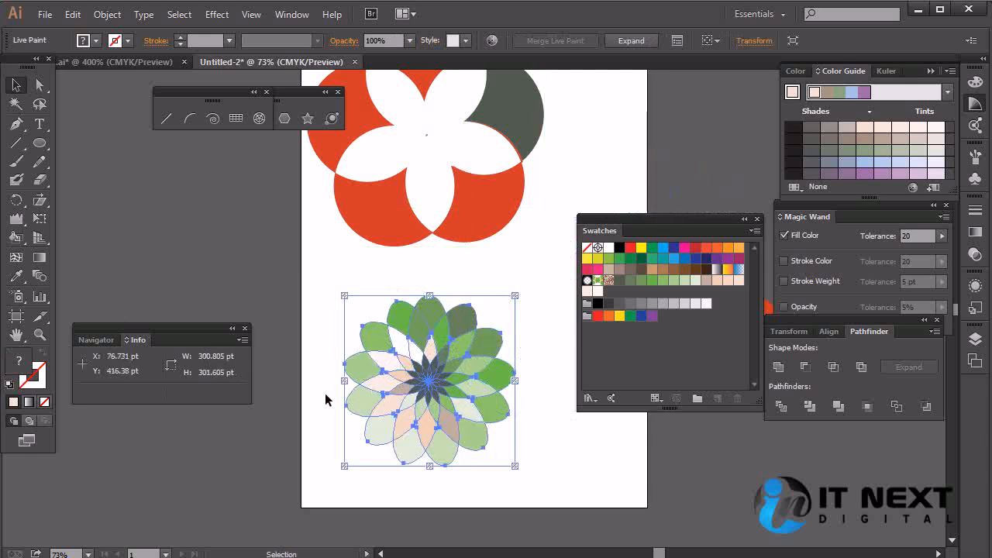
drag(419, 355, 589, 248)
click(391, 429)
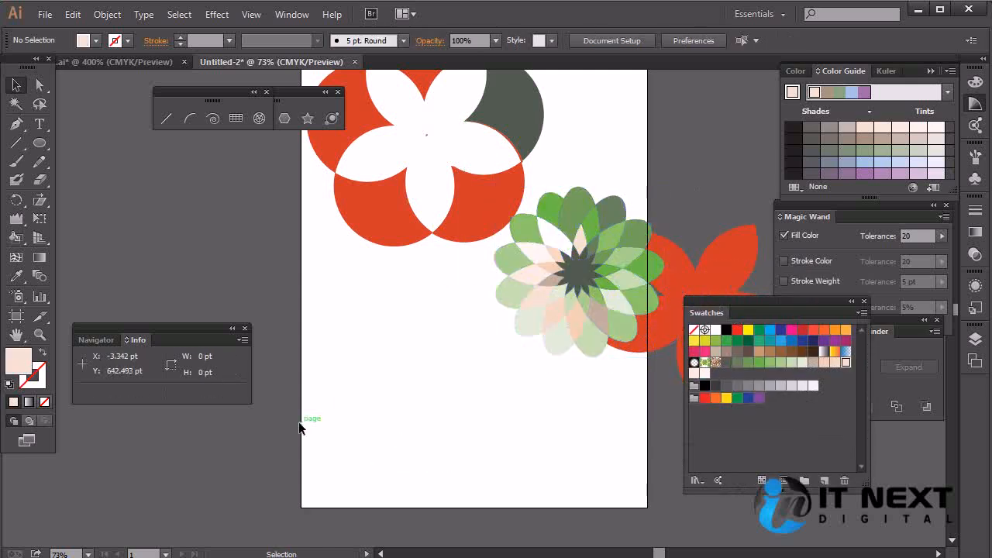
Step: Add the black text "logo" in the empty area below the flowers and enlarge it to about 112 pt
key(t)
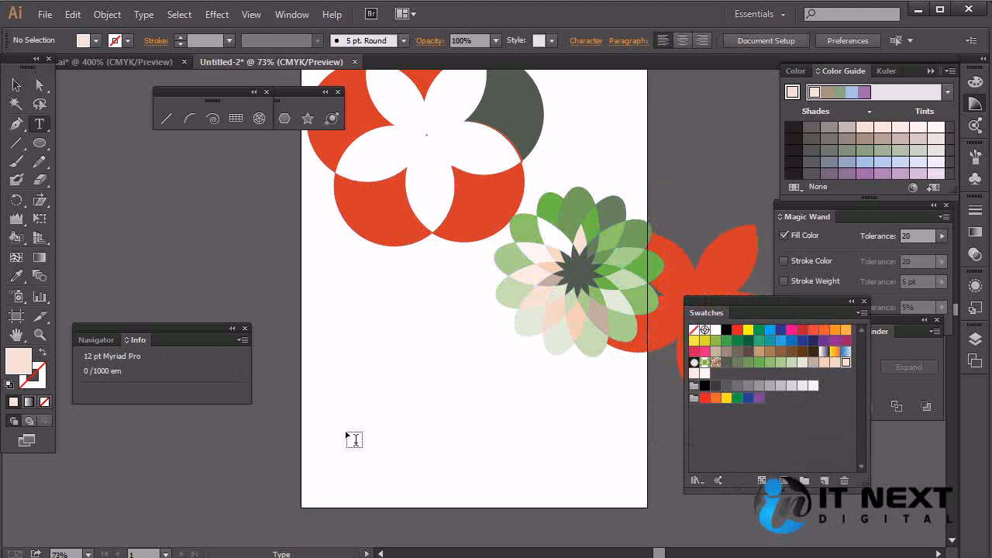
click(357, 434)
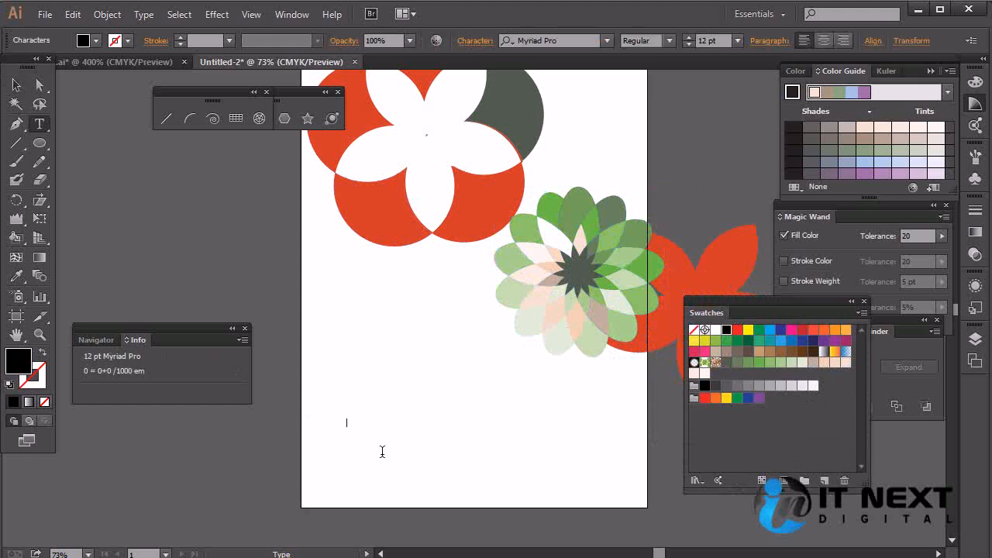
key(ctrl+a)
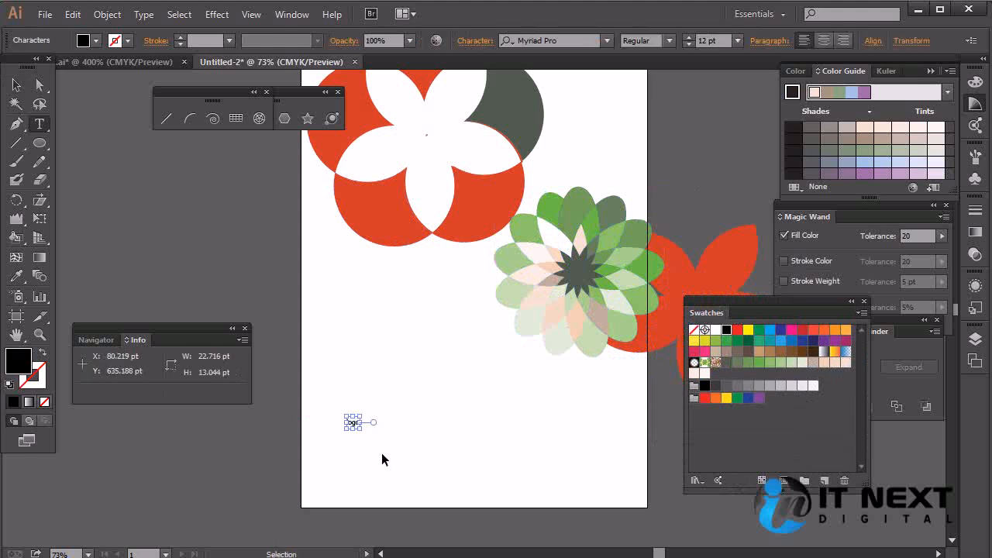
click(18, 80)
drag(357, 427, 735, 534)
drag(444, 490, 453, 428)
click(547, 432)
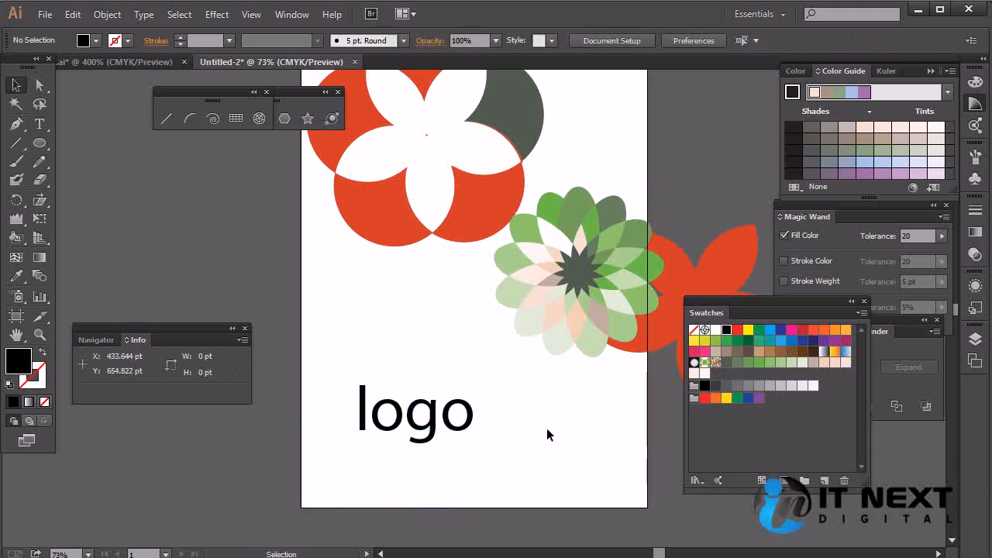
Step: Recolor the logo text green and expand its object and fill into outlines
click(438, 432)
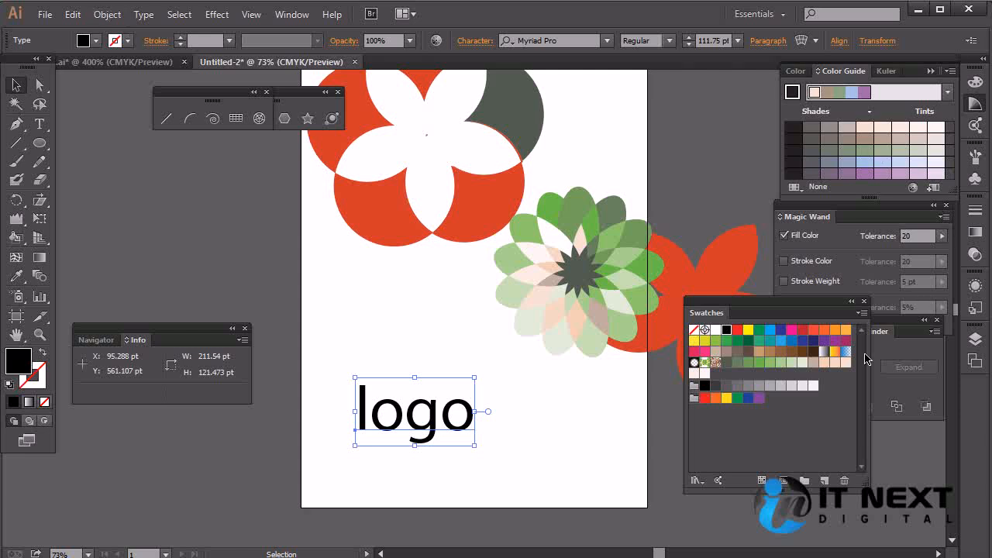
click(738, 399)
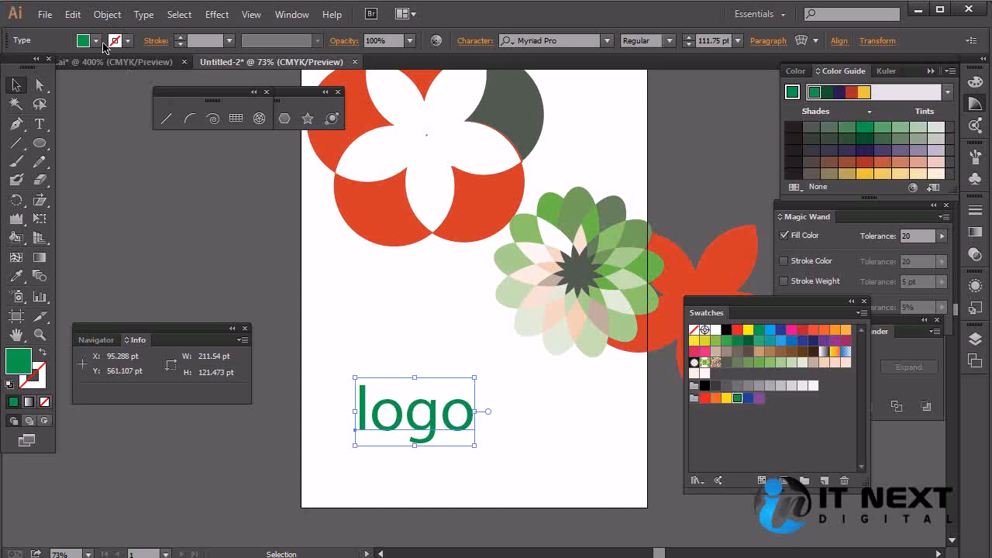
click(105, 15)
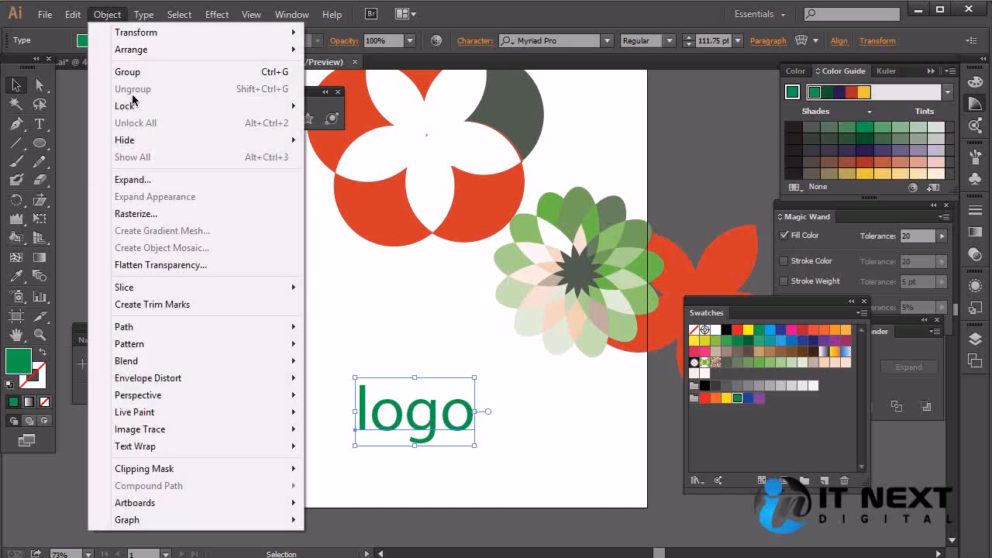
click(180, 180)
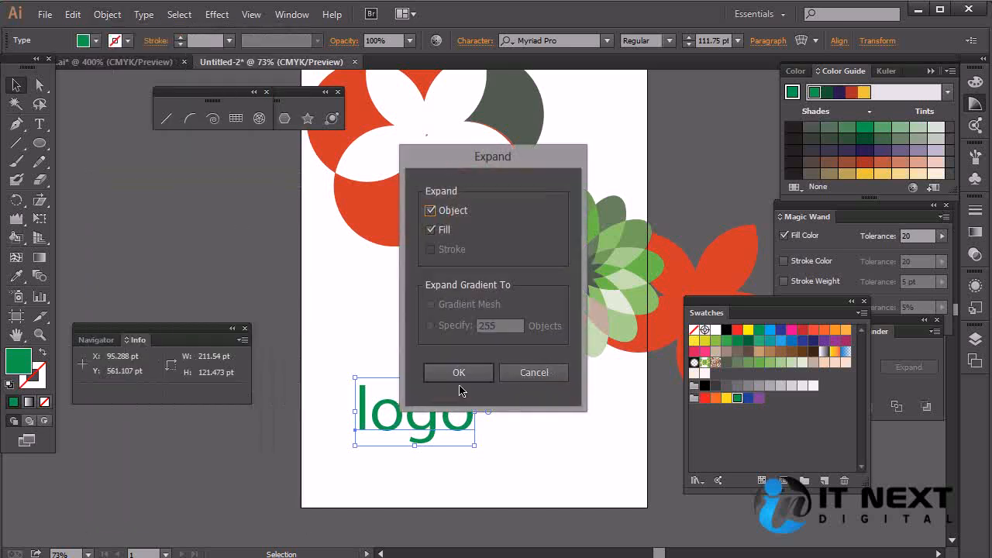
click(454, 373)
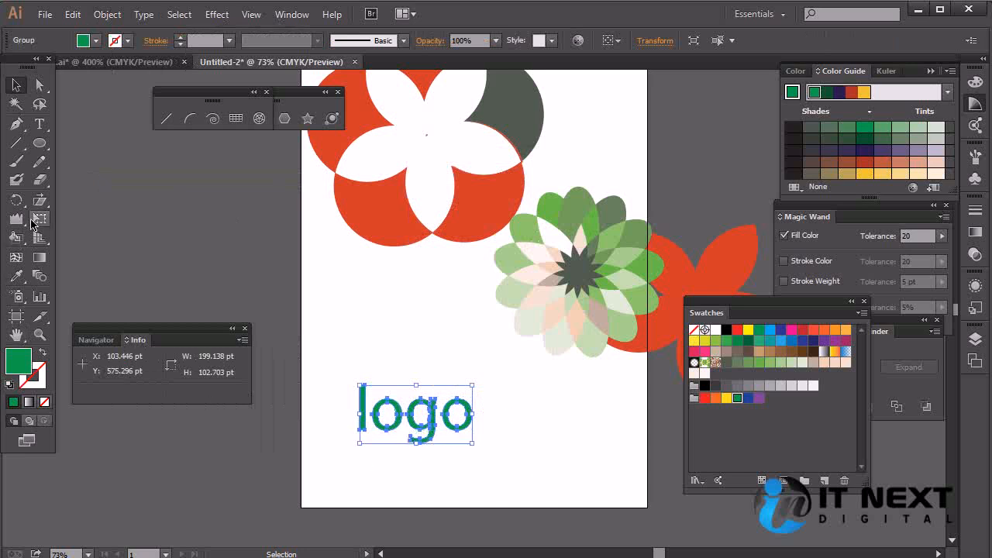
Step: Turn the expanded logo lettering into a Live Paint group and fill both letters o with blue
click(16, 237)
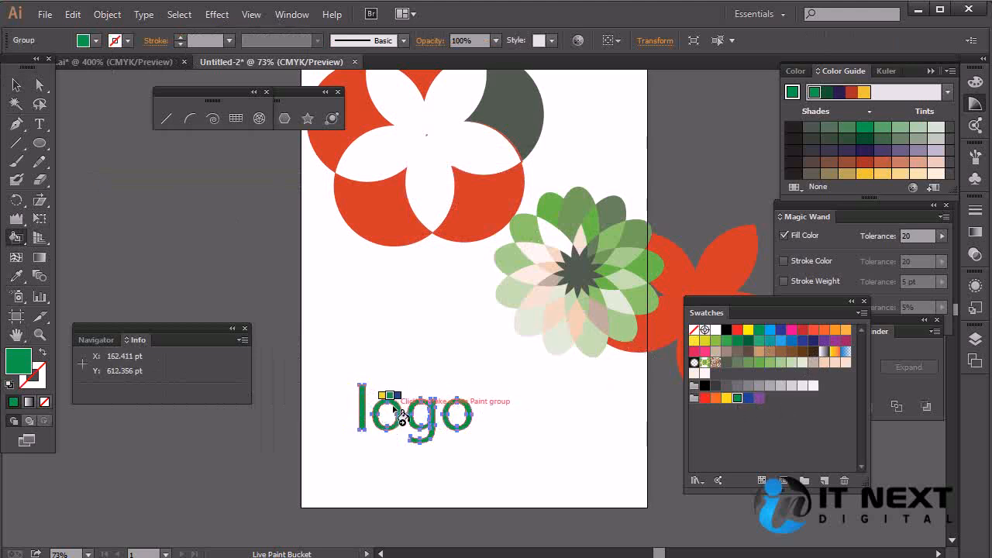
key(Right)
click(399, 419)
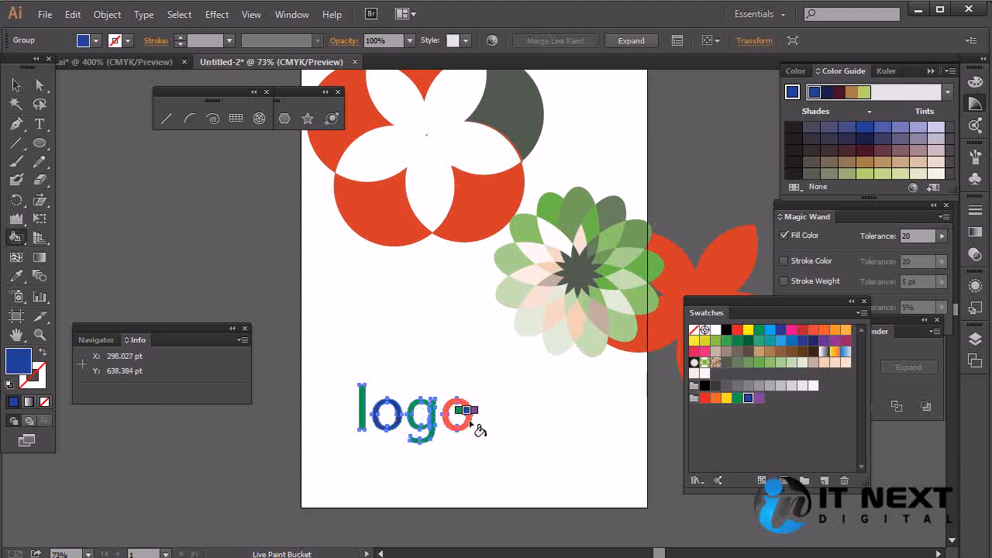
click(473, 425)
click(16, 85)
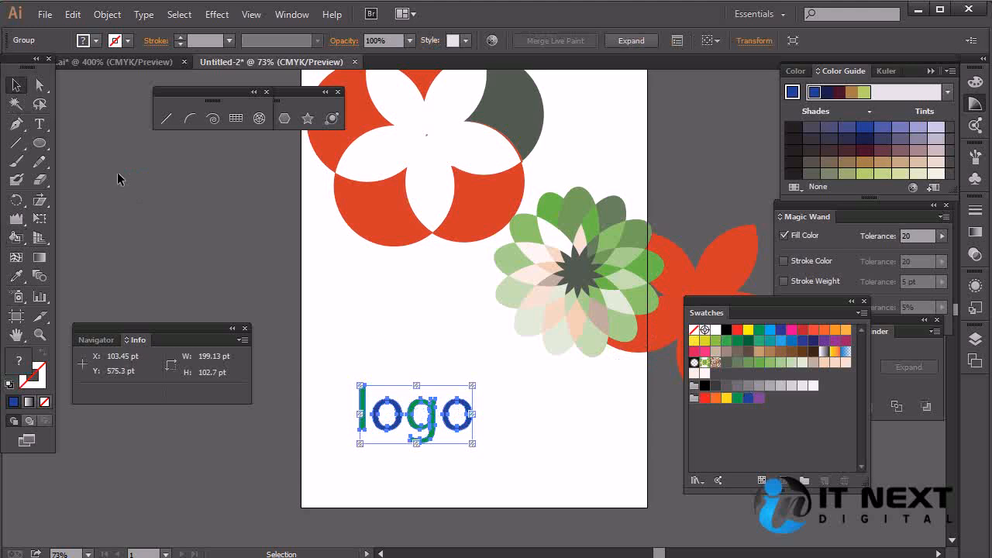
Step: Move the painted logo lettering up into the space below the red flower
click(526, 410)
drag(473, 370, 311, 471)
drag(429, 436, 418, 374)
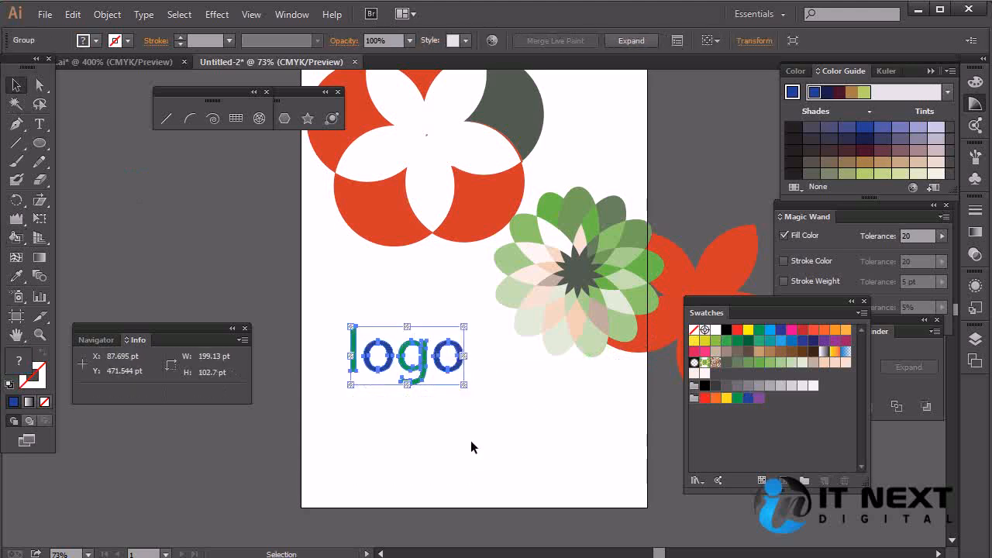
Step: Reselect the logo lettering and enable Paint Strokes in the Live Paint Bucket options
click(475, 349)
drag(469, 324, 327, 392)
double_click(17, 239)
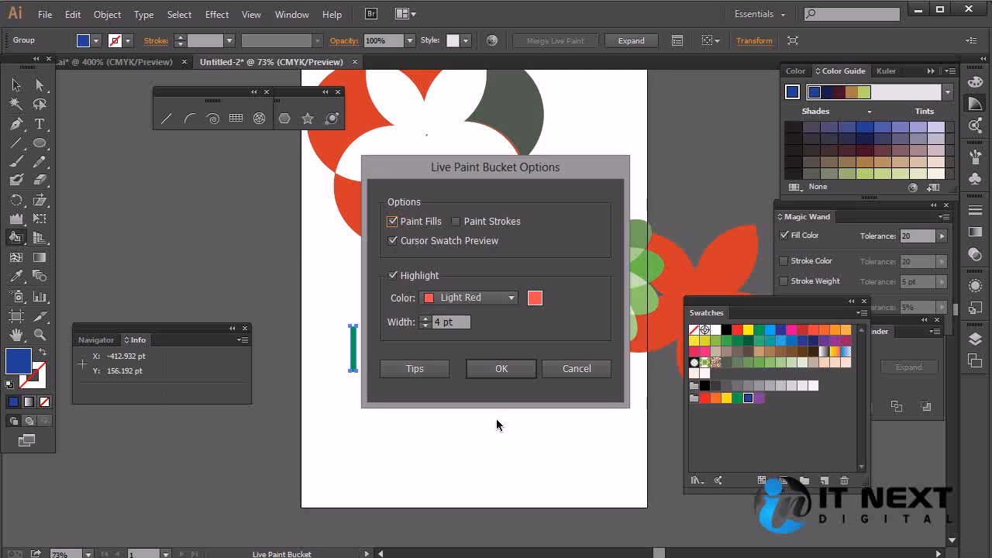
drag(493, 170, 642, 302)
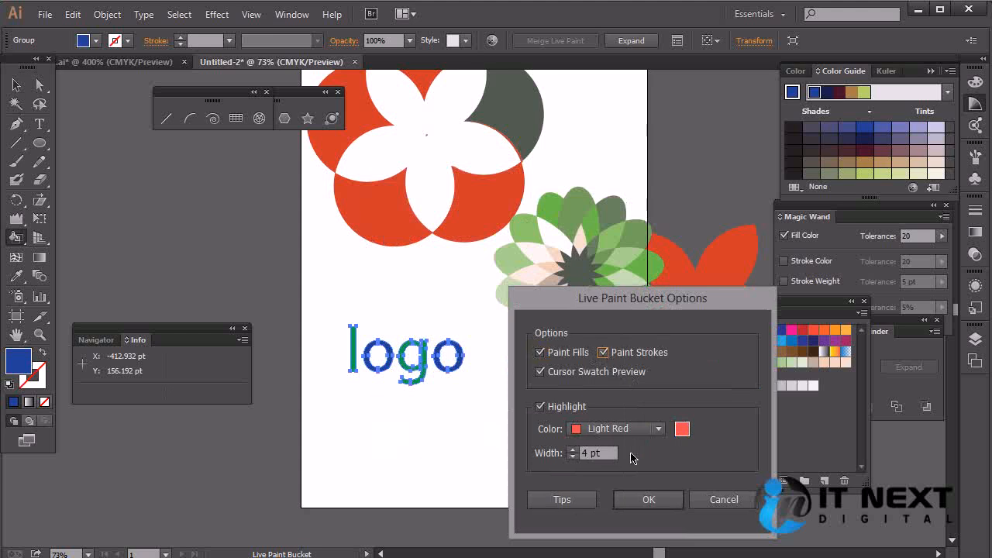
click(646, 500)
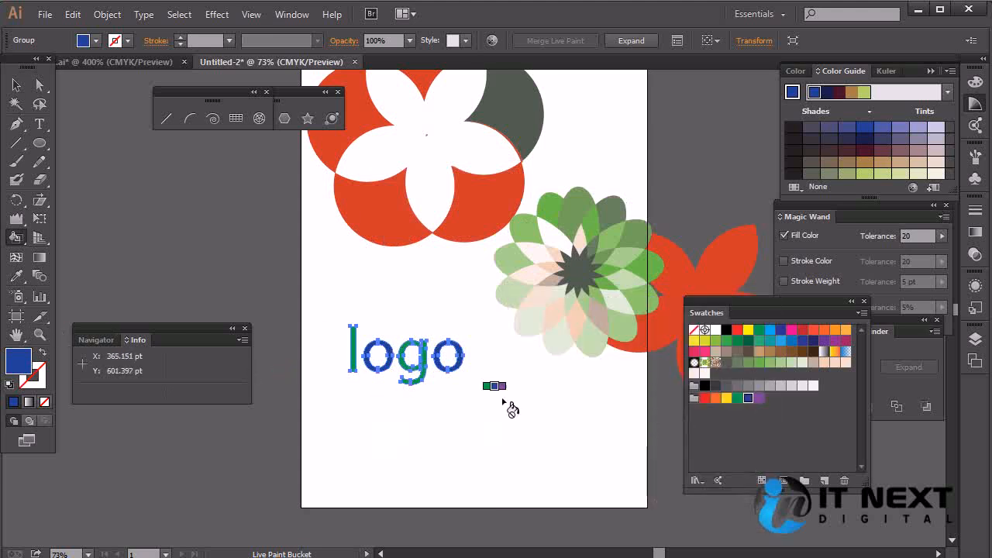
Step: Draw a blue square about 129 pt wide below the logo and give it a red 6 pt stroke
drag(42, 145, 100, 140)
drag(463, 420, 536, 493)
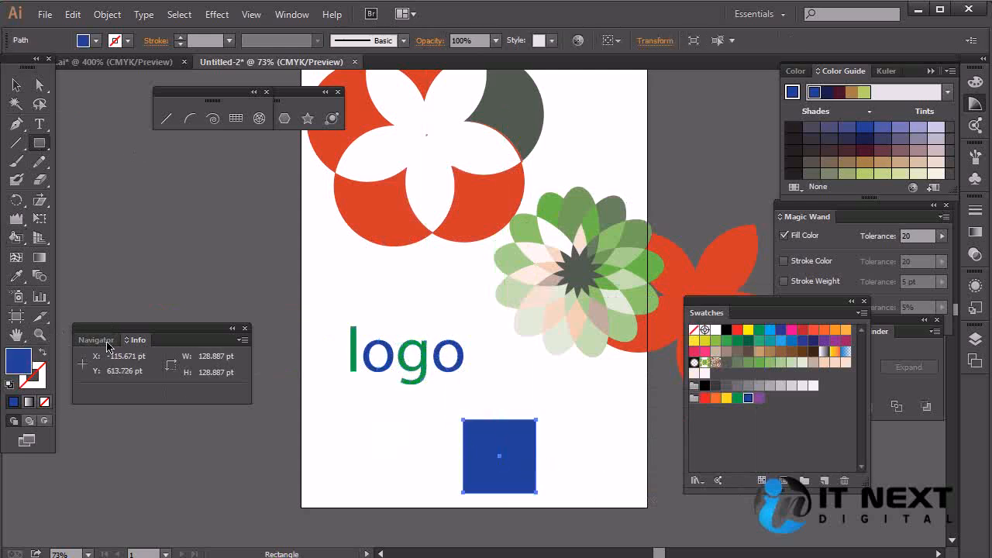
click(38, 384)
click(14, 402)
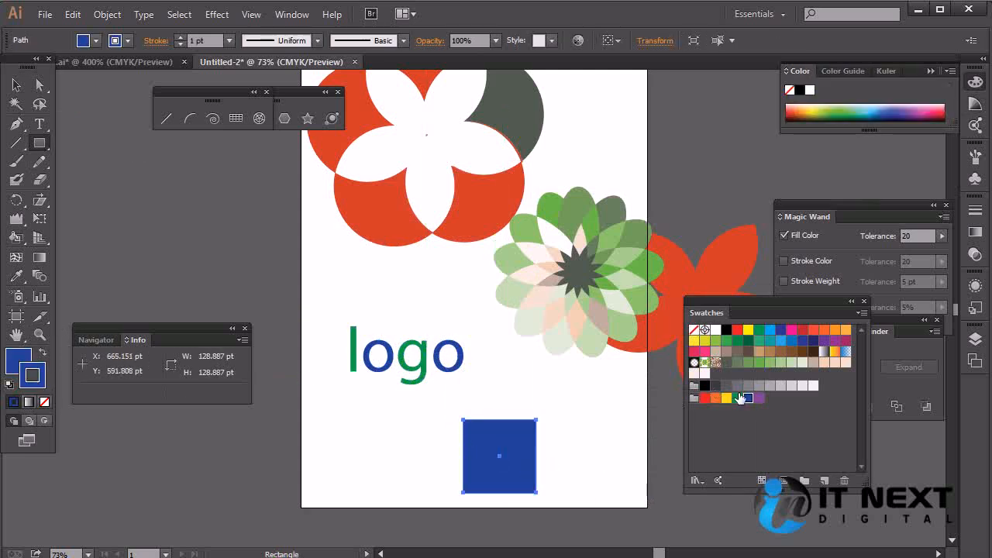
click(738, 333)
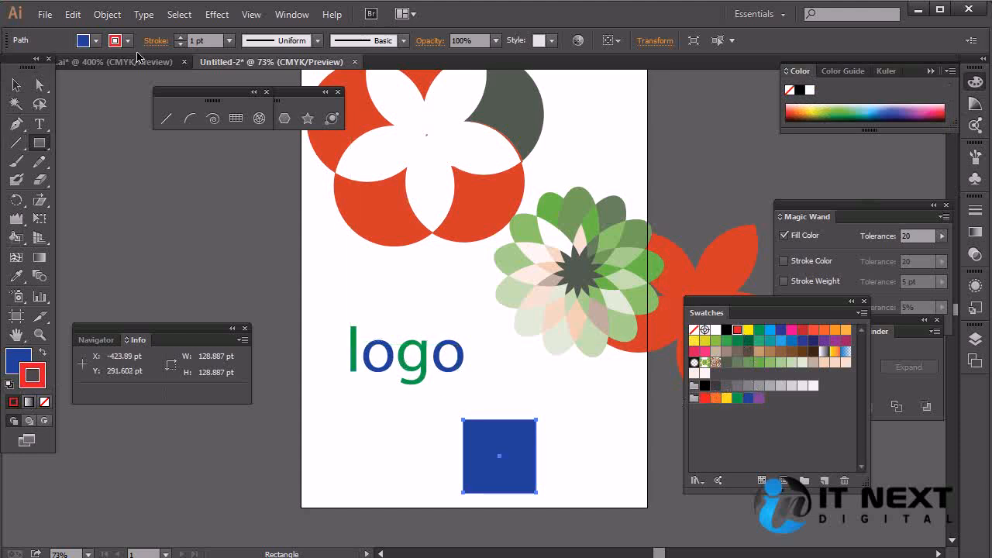
click(229, 40)
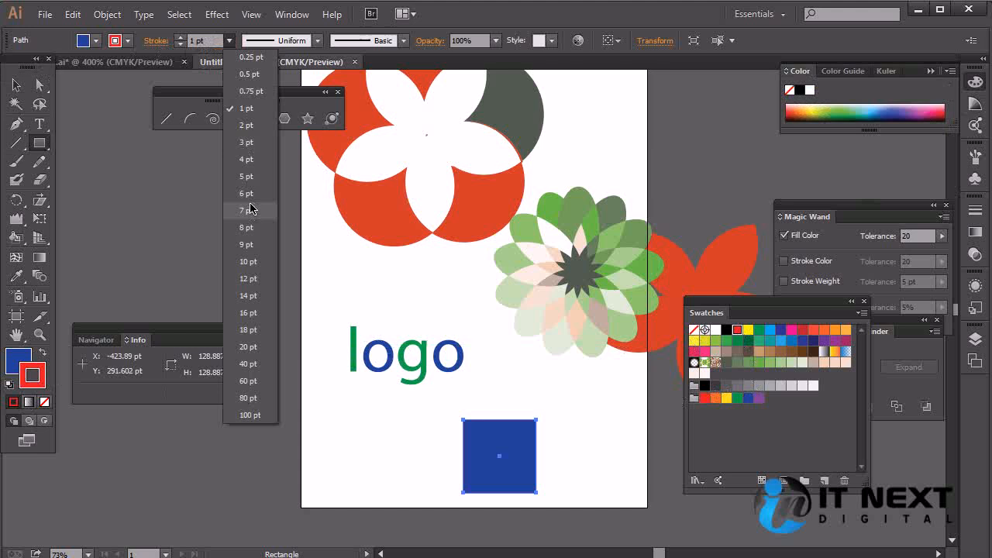
click(252, 194)
click(17, 86)
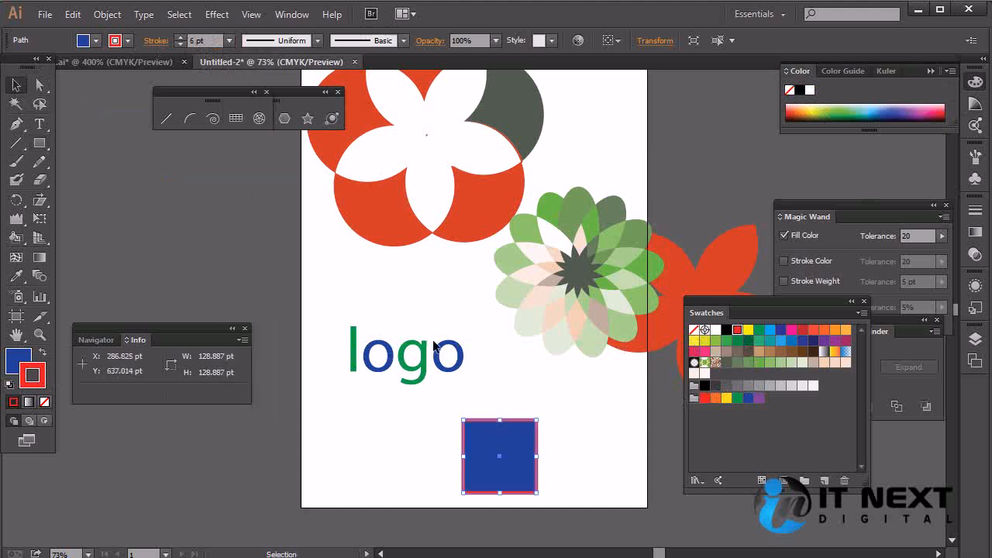
Step: Convert the blue square into a Live Paint group and paint its outline yellow with the Live Paint Bucket
click(549, 456)
click(532, 484)
click(16, 237)
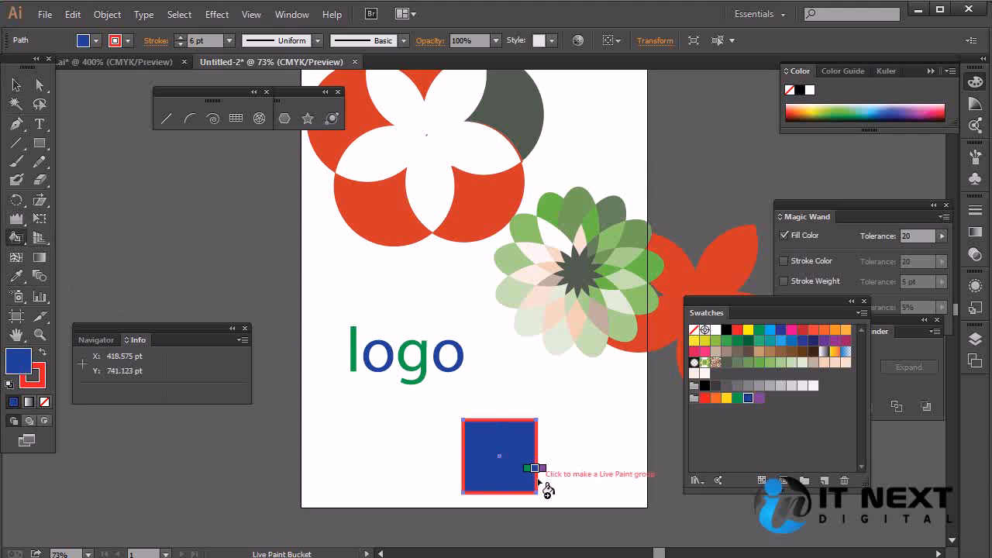
click(761, 364)
click(528, 454)
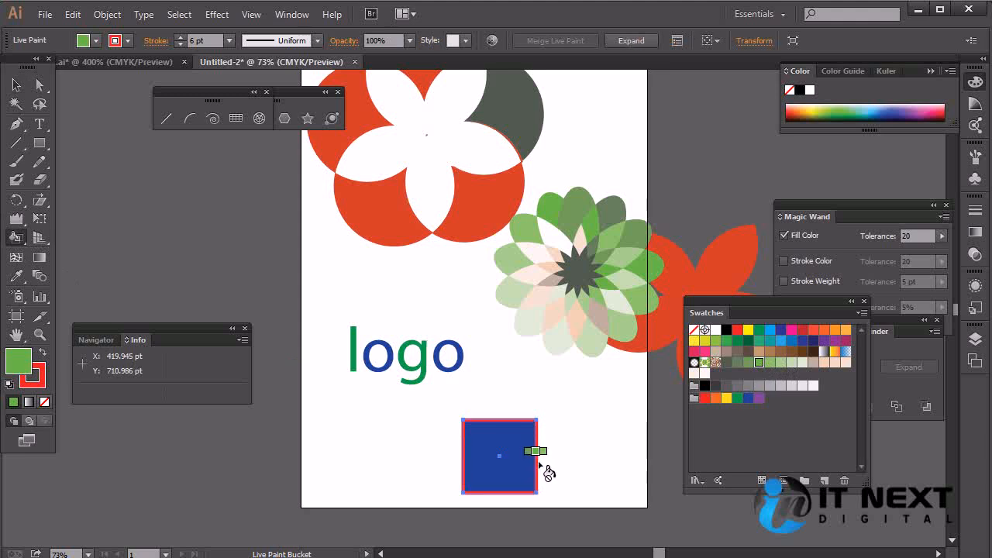
key(Right)
key(shift+Right)
shift+click(536, 467)
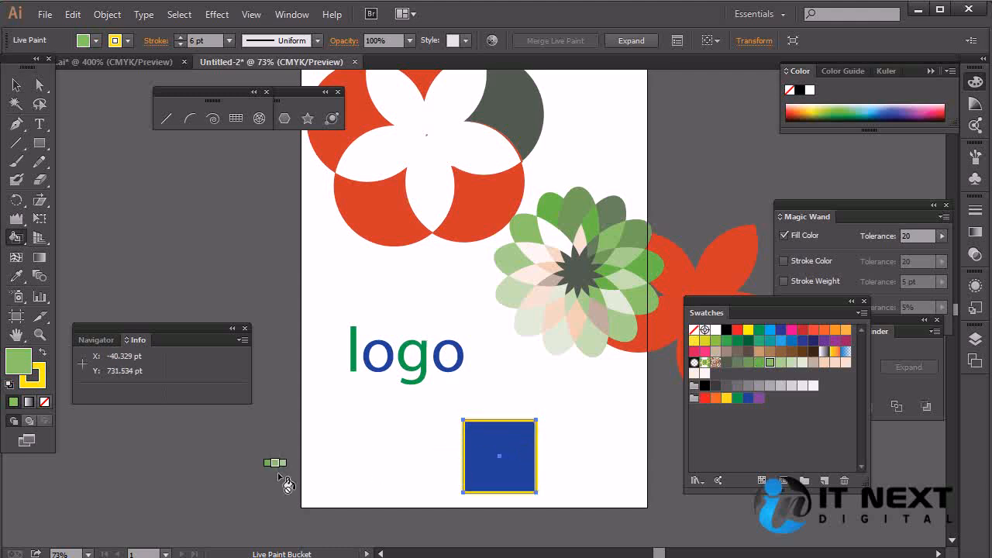
Step: Repaint the square's outline through further swatches such as pink and orange, ending with light yellow, and deselect it
key(shift+Right)
shift+click(535, 452)
key(shift+Right)
shift+click(534, 452)
key(shift+Right)
key(shift+Right)
key(shift+Right)
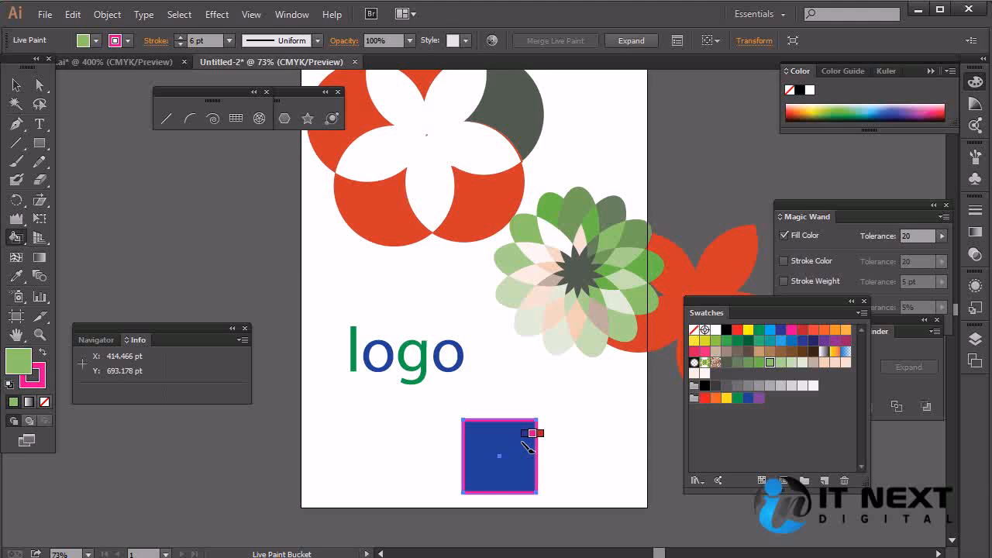
key(shift+Right)
key(shift+Right)
key(shift+Right)
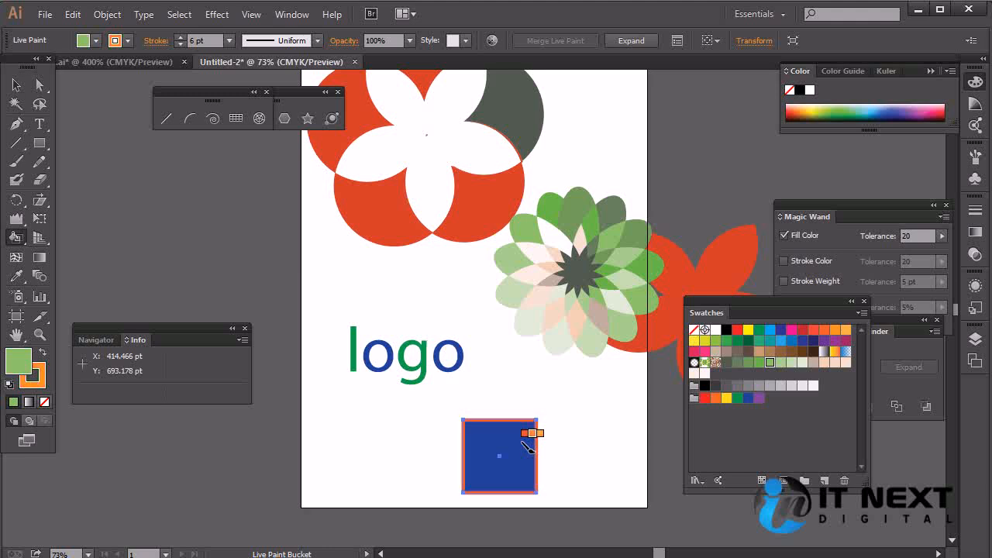
key(shift+Right)
key(shift+Right)
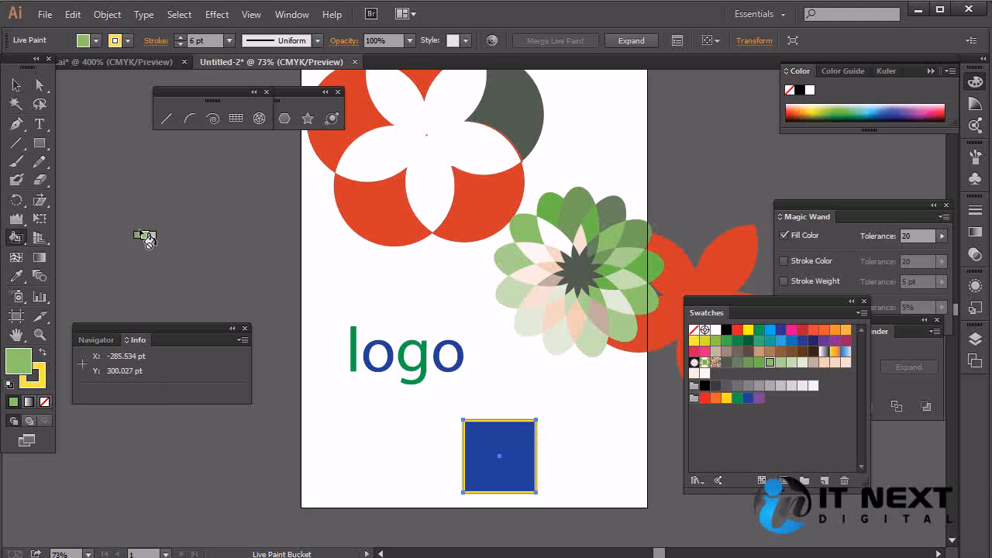
click(16, 85)
click(560, 406)
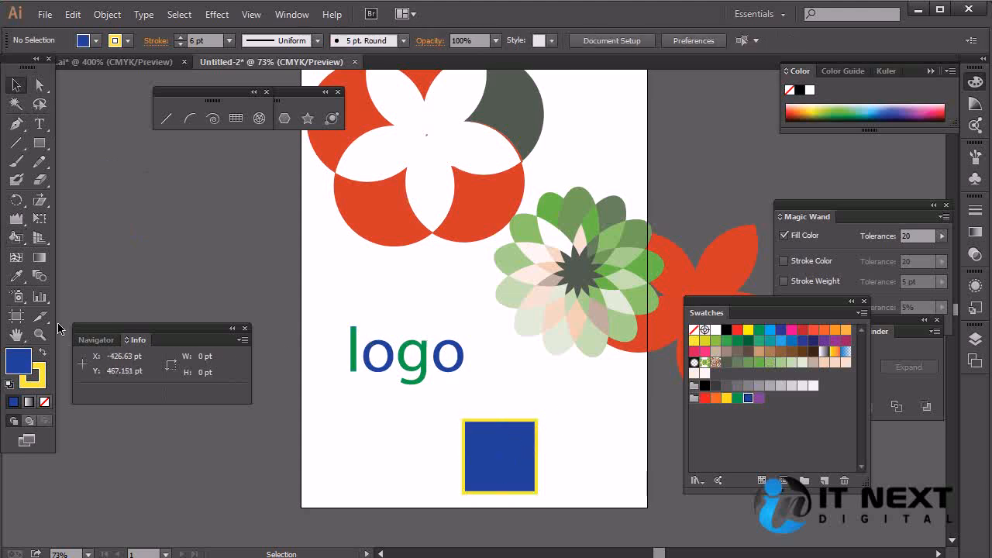
Step: Select the square's interior with the Live Paint Selection tool and try several swatches on it, including brown, ending with beige
click(16, 240)
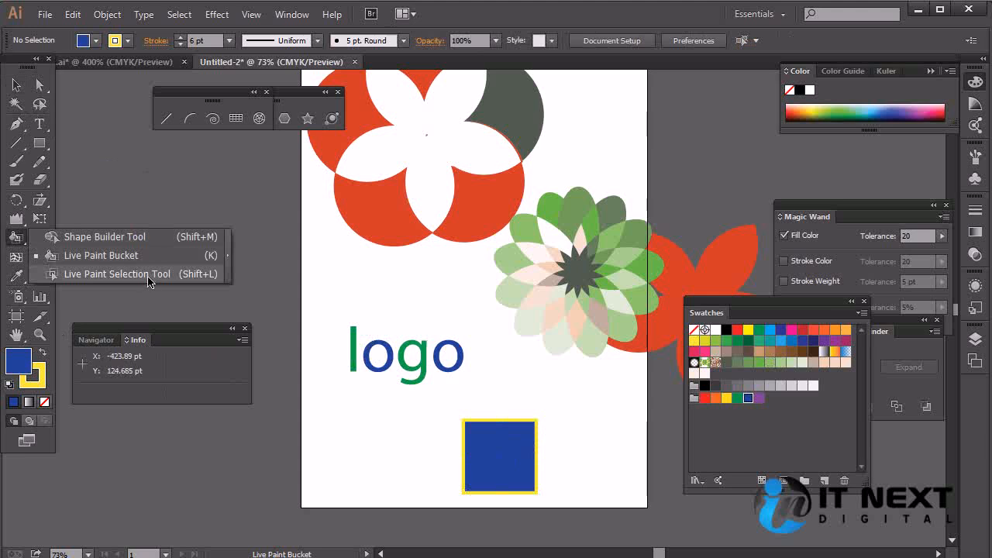
click(183, 277)
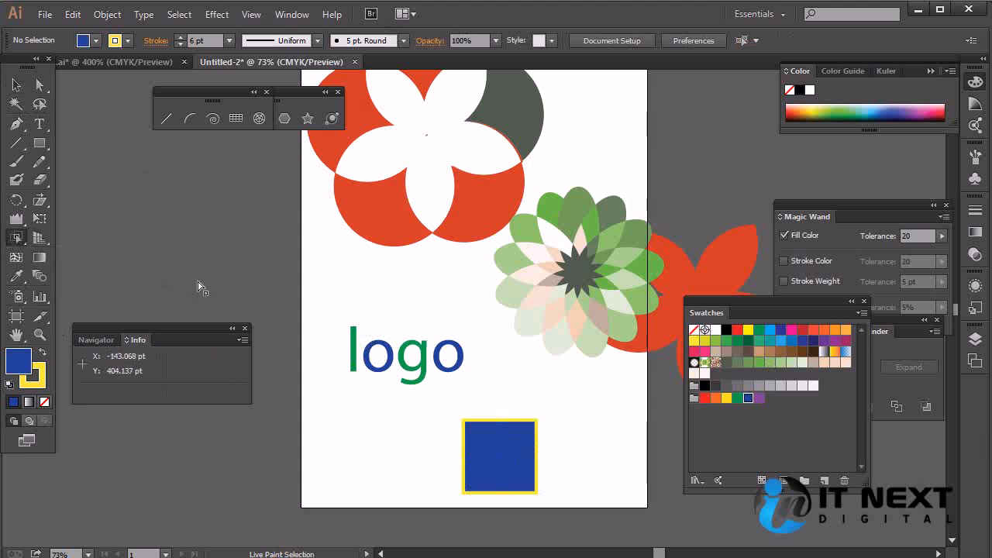
click(537, 459)
click(495, 455)
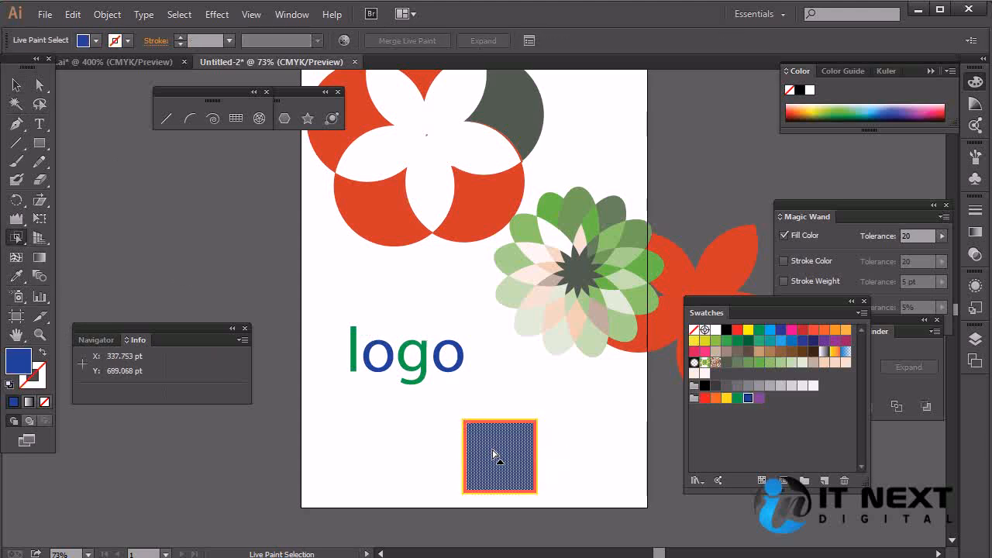
click(777, 351)
click(783, 341)
click(807, 351)
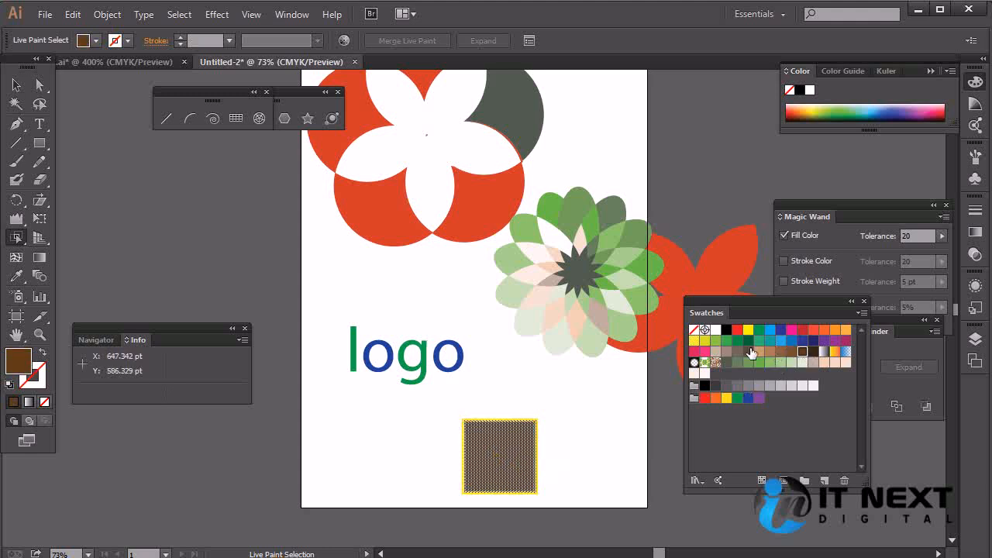
click(725, 341)
click(715, 352)
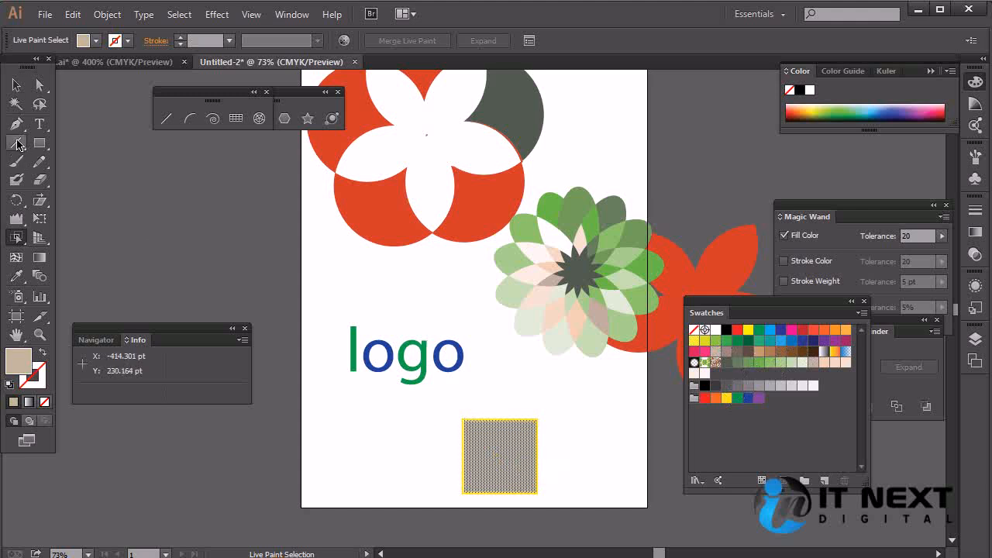
Step: Switch to the Shape Builder tool, deselecting the square, and display the perspective grid with the Perspective Grid tool
click(16, 238)
click(93, 241)
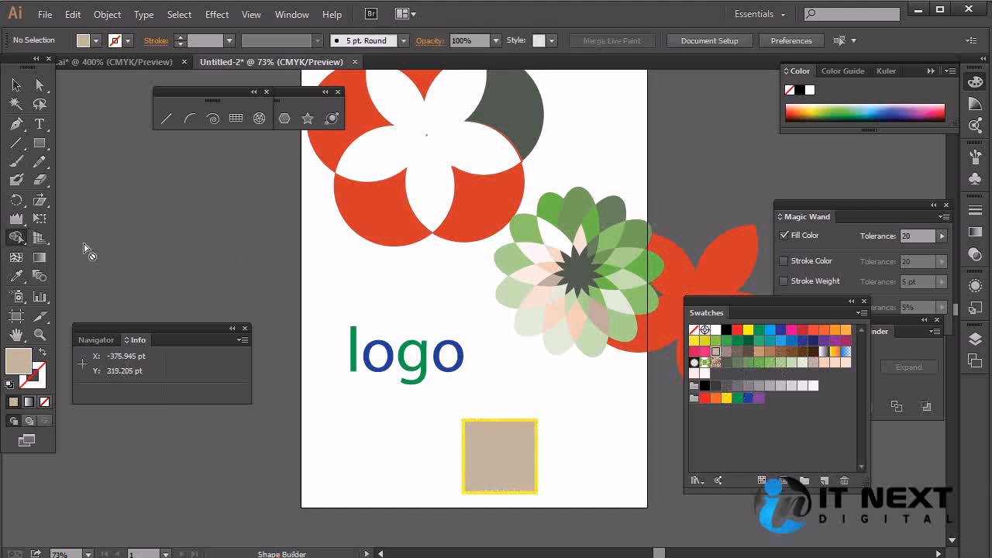
click(41, 242)
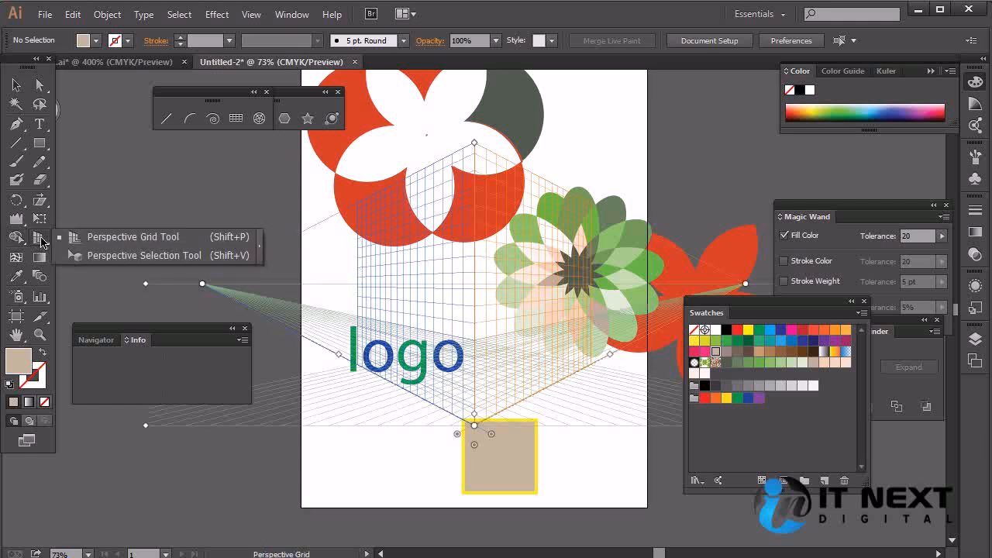
click(178, 237)
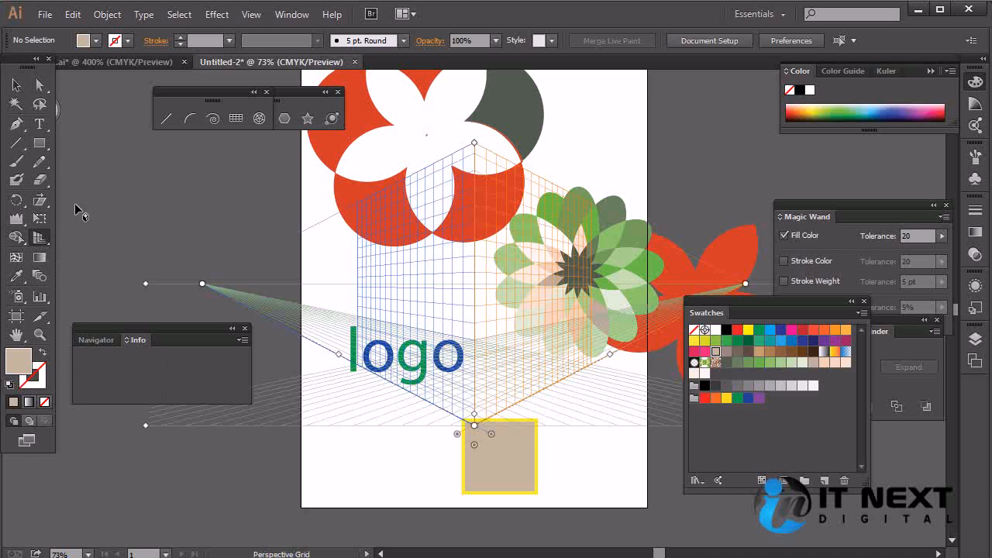